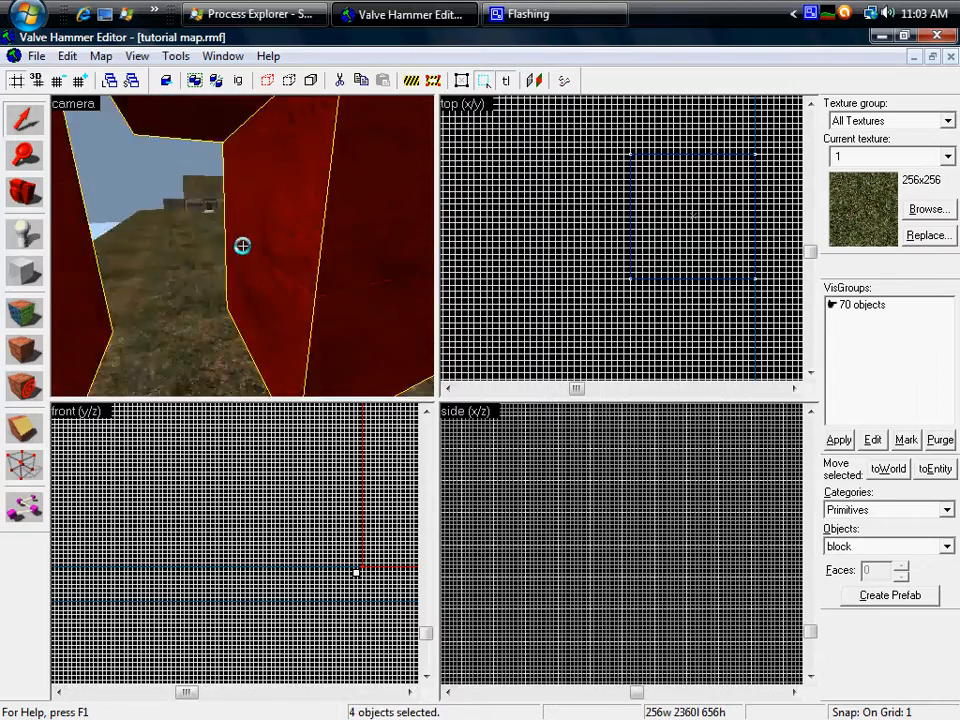
- Narrow the selection to only the long upper wall block that spans above the passage
click(242, 246)
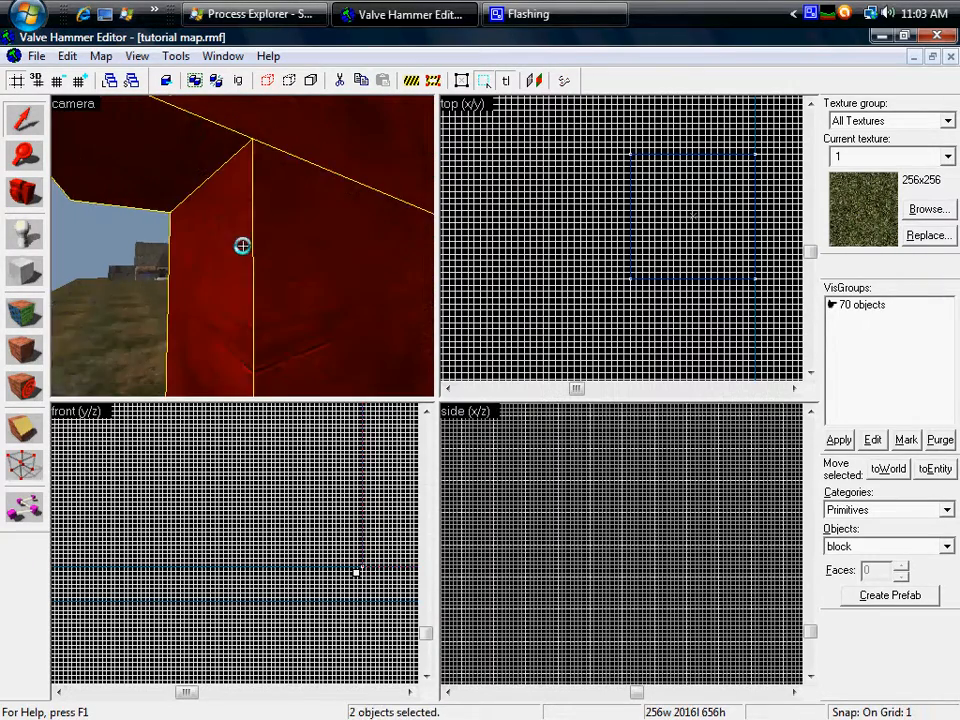
click(242, 246)
key(a)
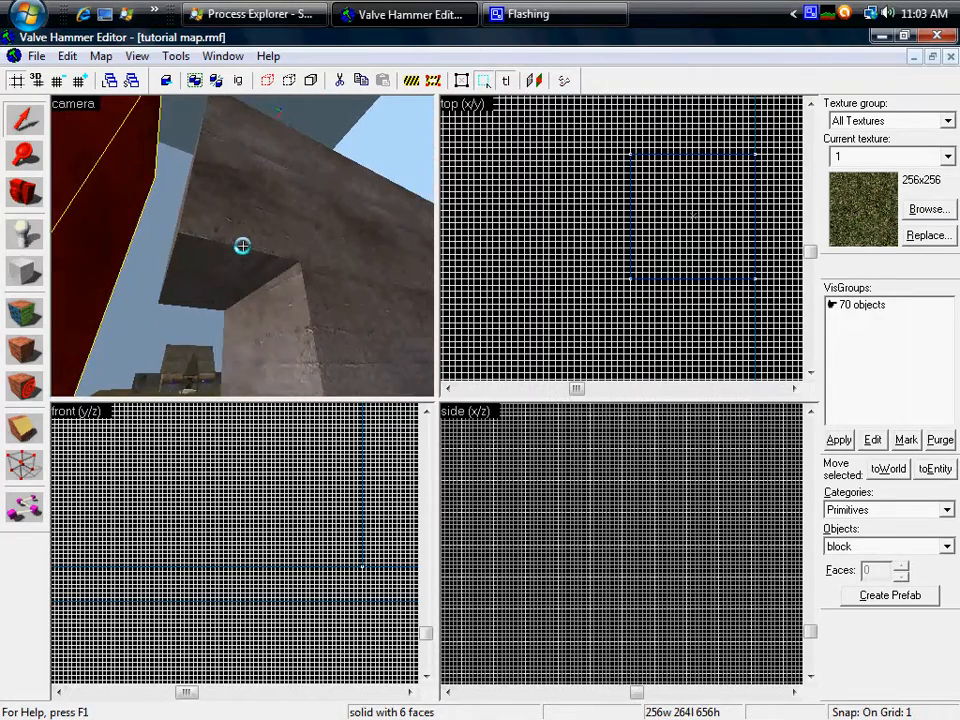
click(242, 246)
key(w)
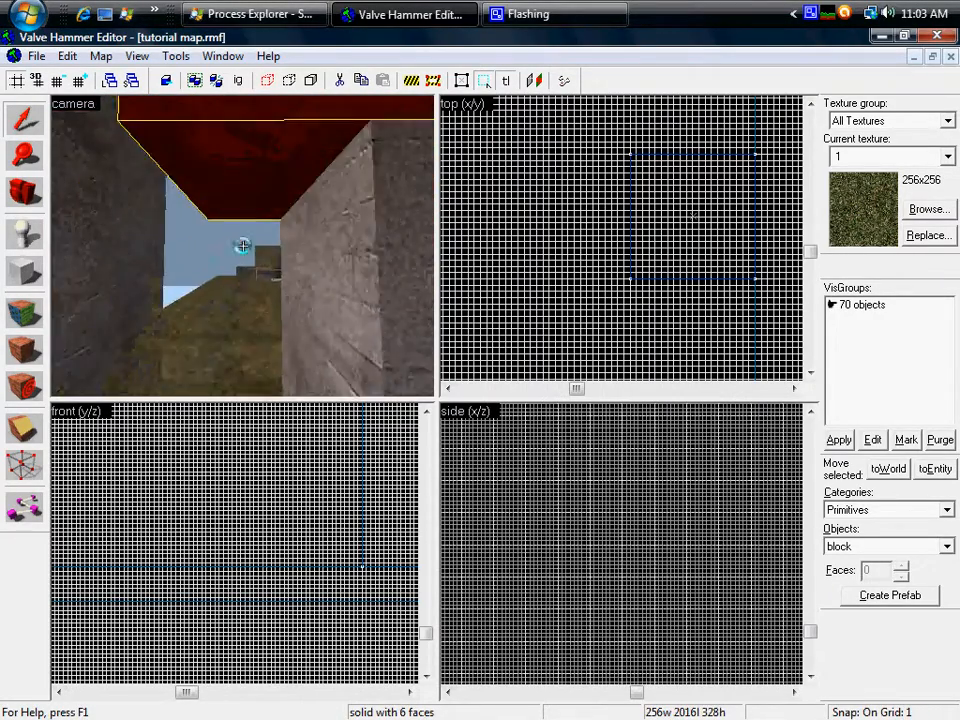
key(s)
key(s)
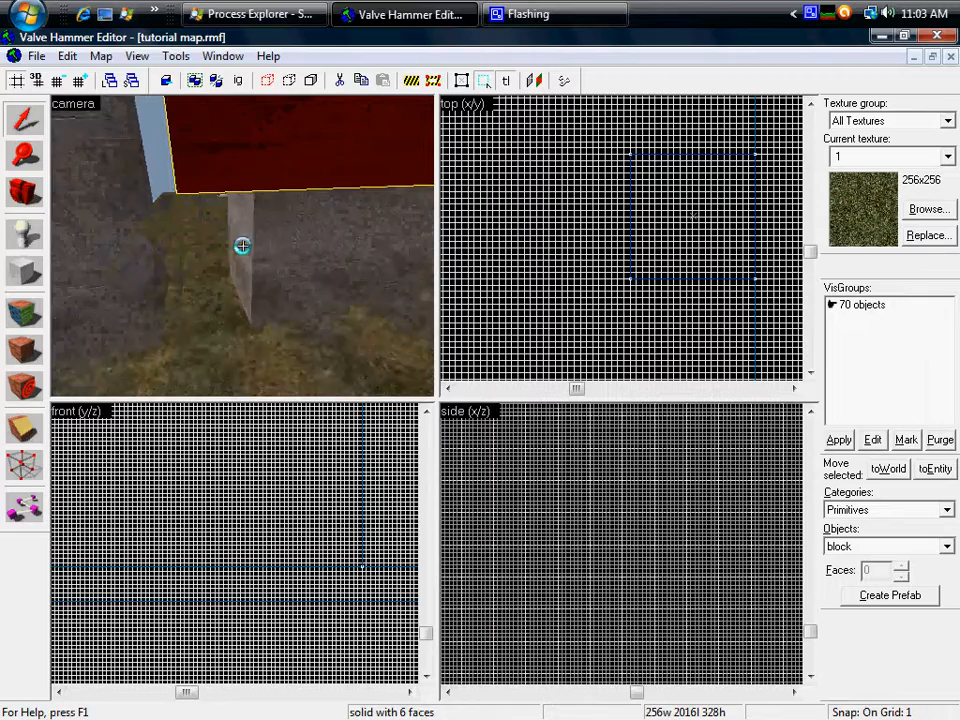
key(w)
key(z)
key(z)
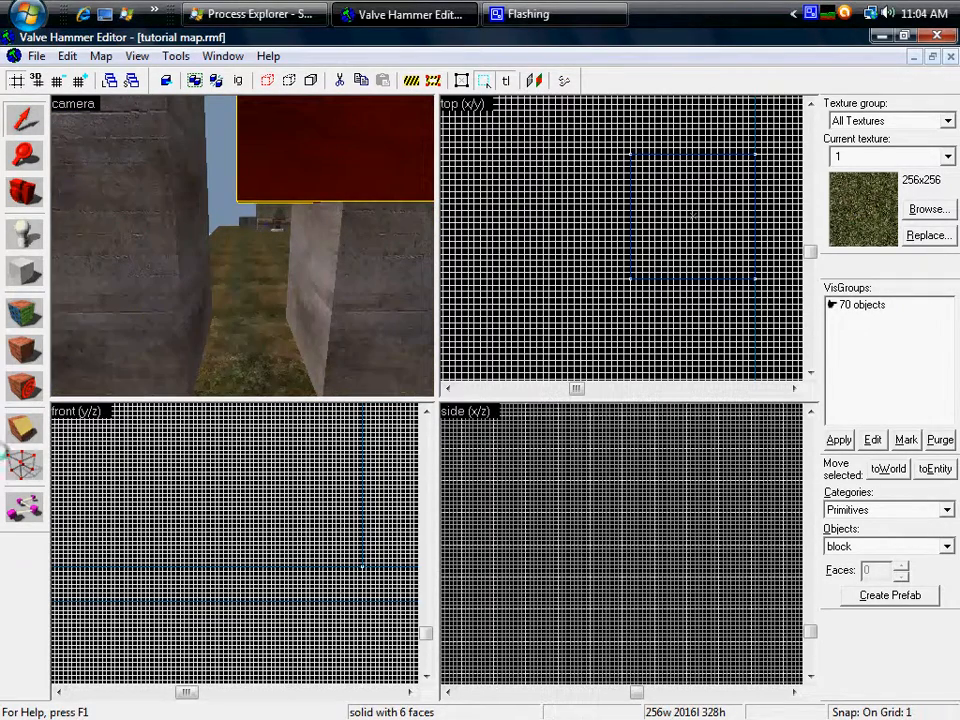
- Open the upper wall block and the block beneath it for vertex editing and select their end vertices in the top view
click(22, 464)
click(360, 261)
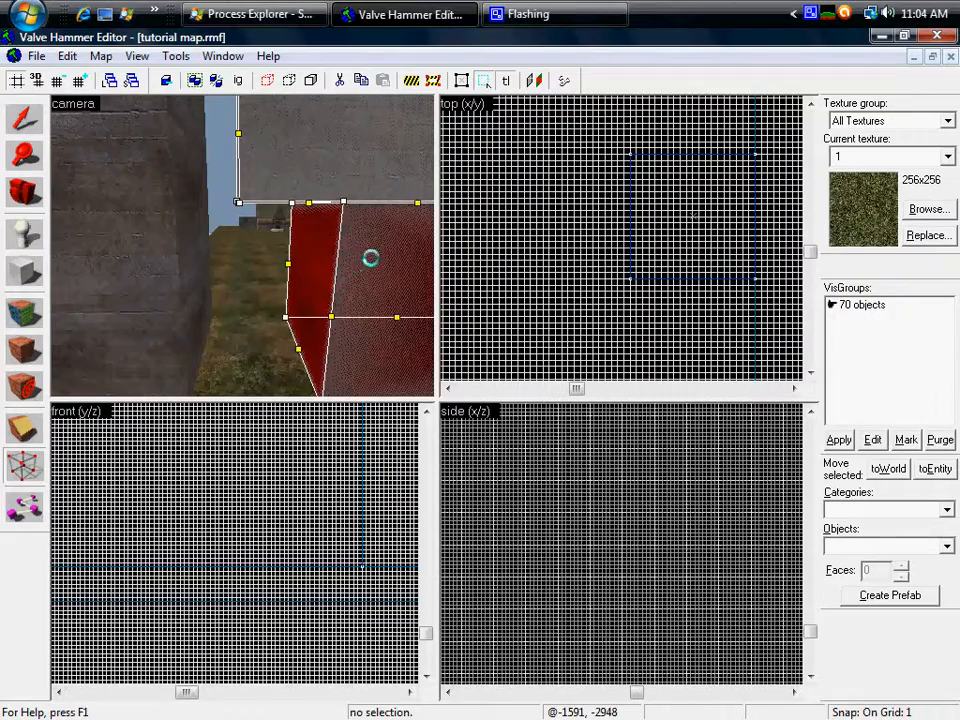
key(ctrl+e)
scroll(585, 232, down, 12)
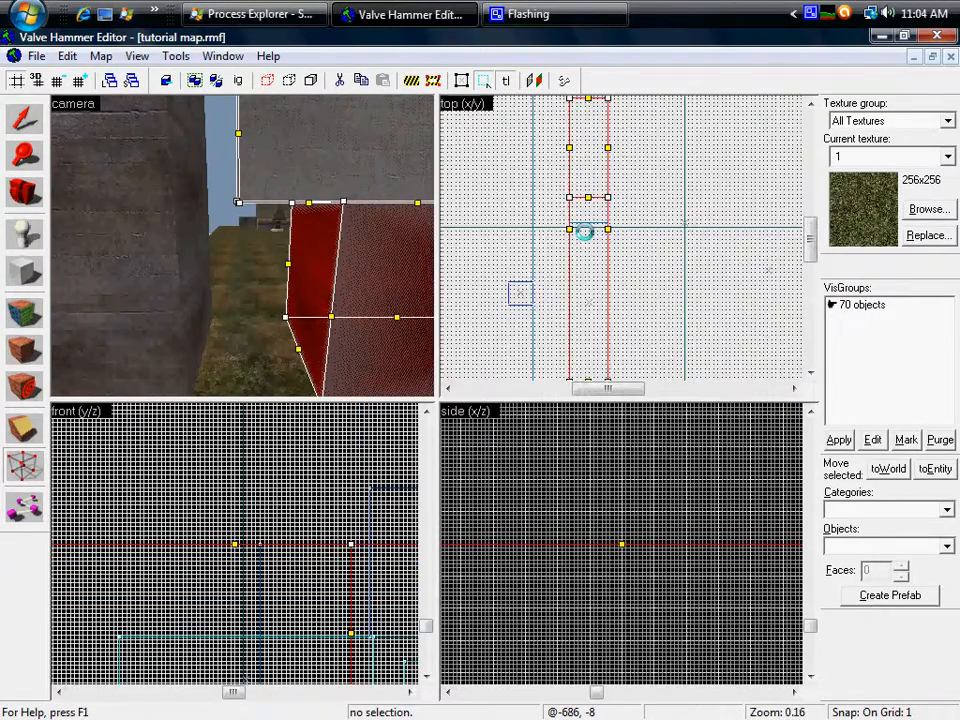
scroll(583, 204, up, 4)
scroll(575, 191, up, 10)
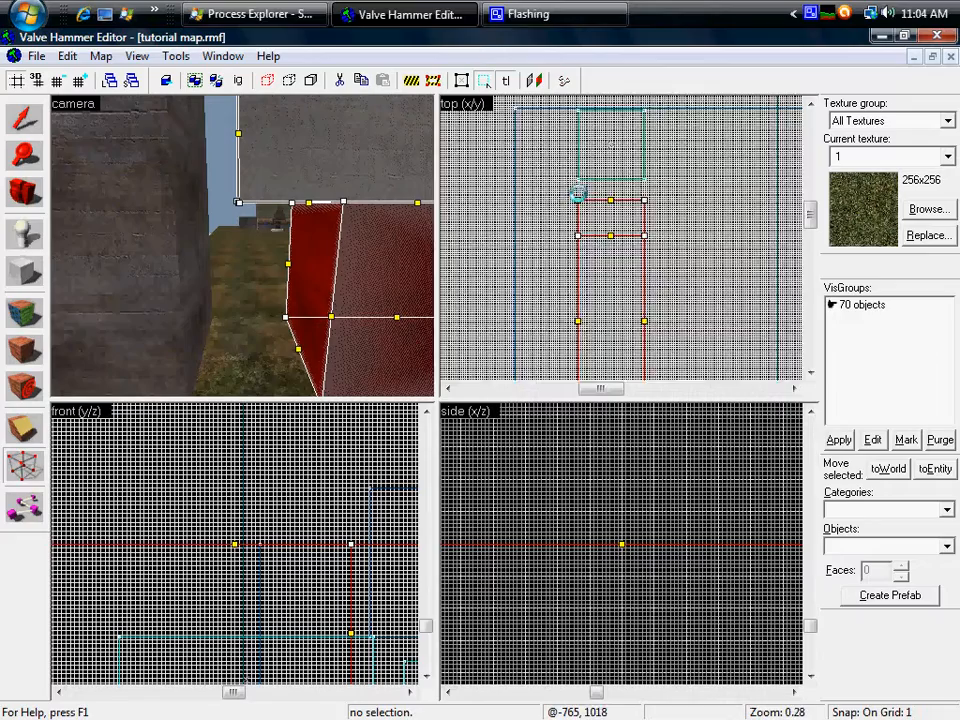
scroll(579, 217, up, 1)
mouse_move(525, 158)
mouse_down()
mouse_move(593, 279)
mouse_move(778, 324)
mouse_move(827, 326)
mouse_move(730, 327)
mouse_up()
- Inspect the gap beside the neighbouring concrete block and reselect both wall blocks' facing end vertices in the top view
key(z)
key(w)
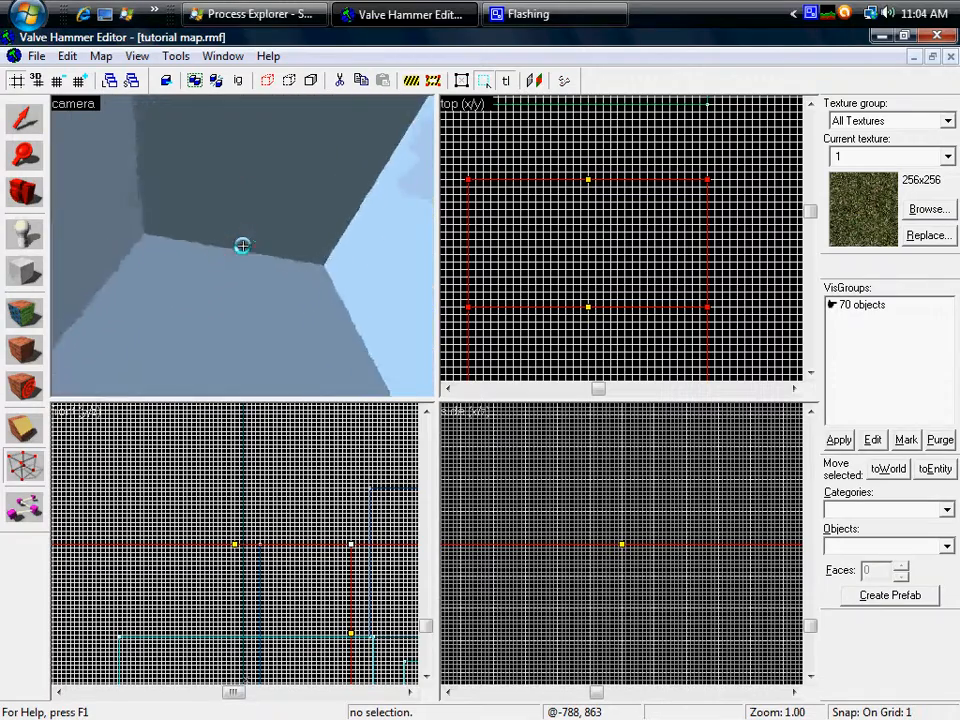
key(s)
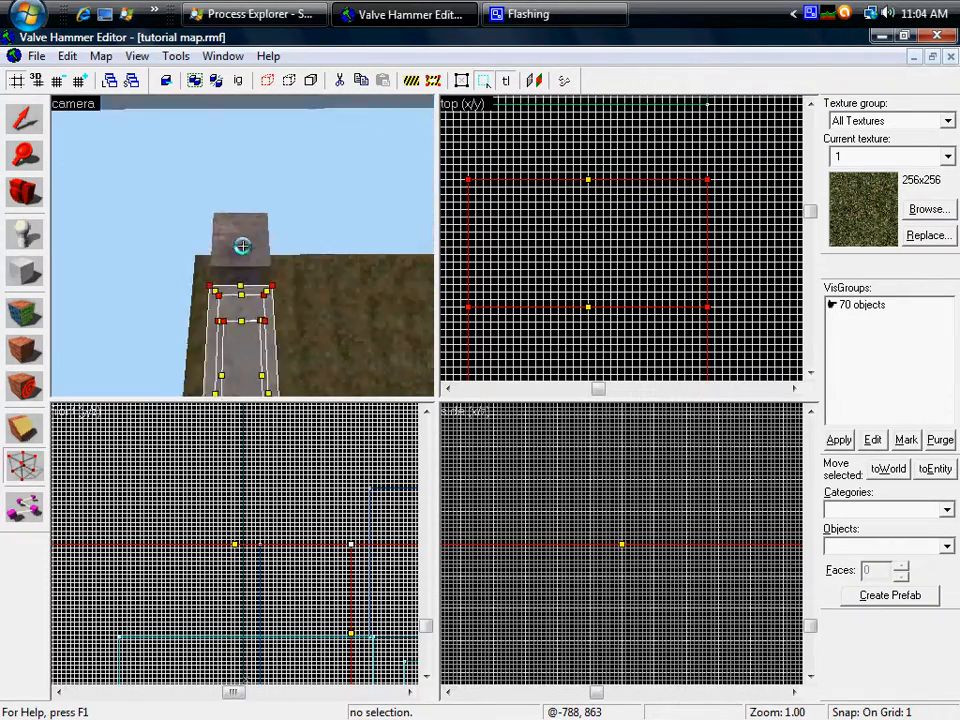
key(w)
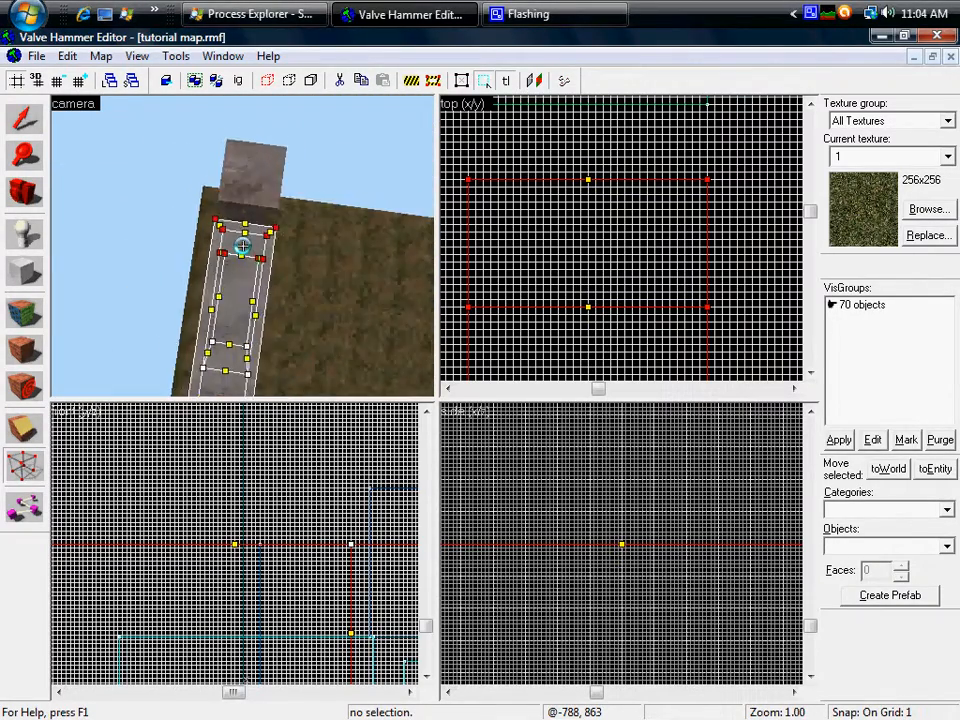
key(w)
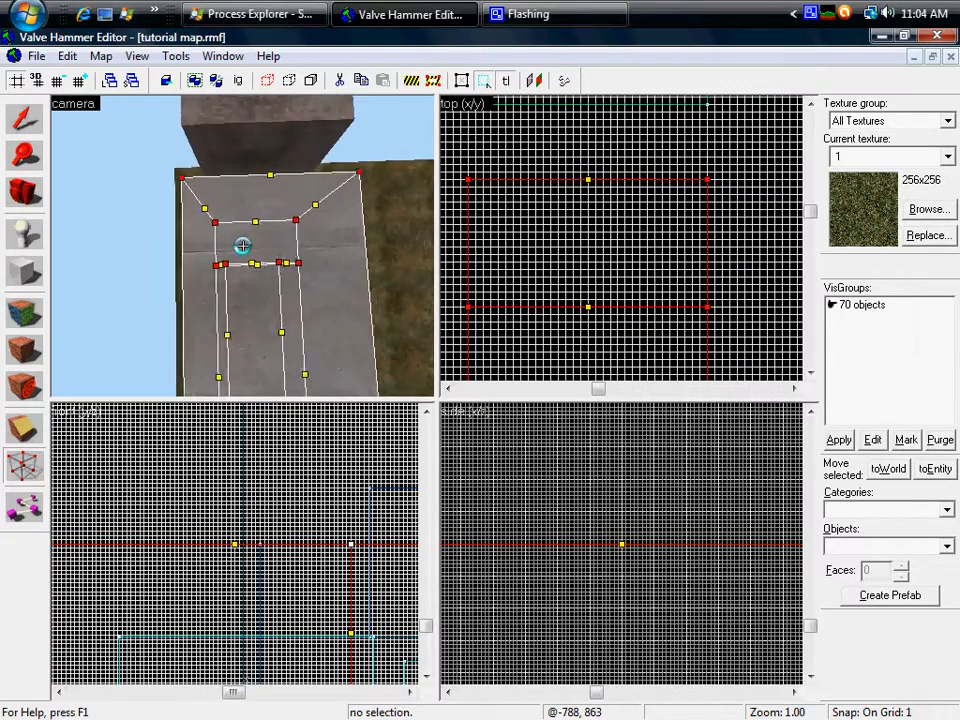
key(s)
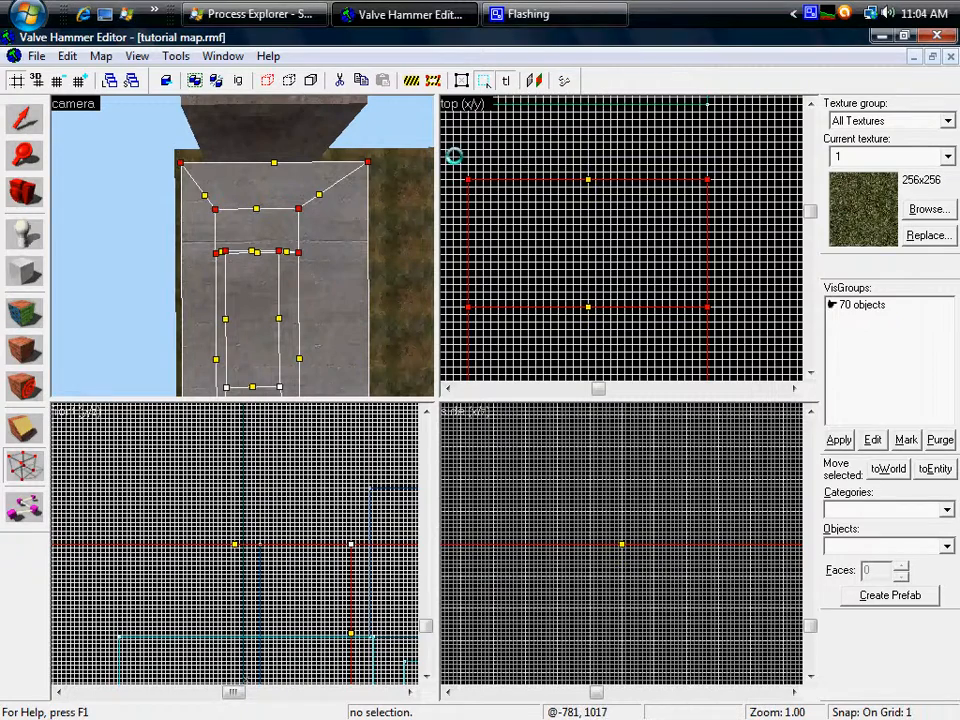
drag(540, 204, 754, 211)
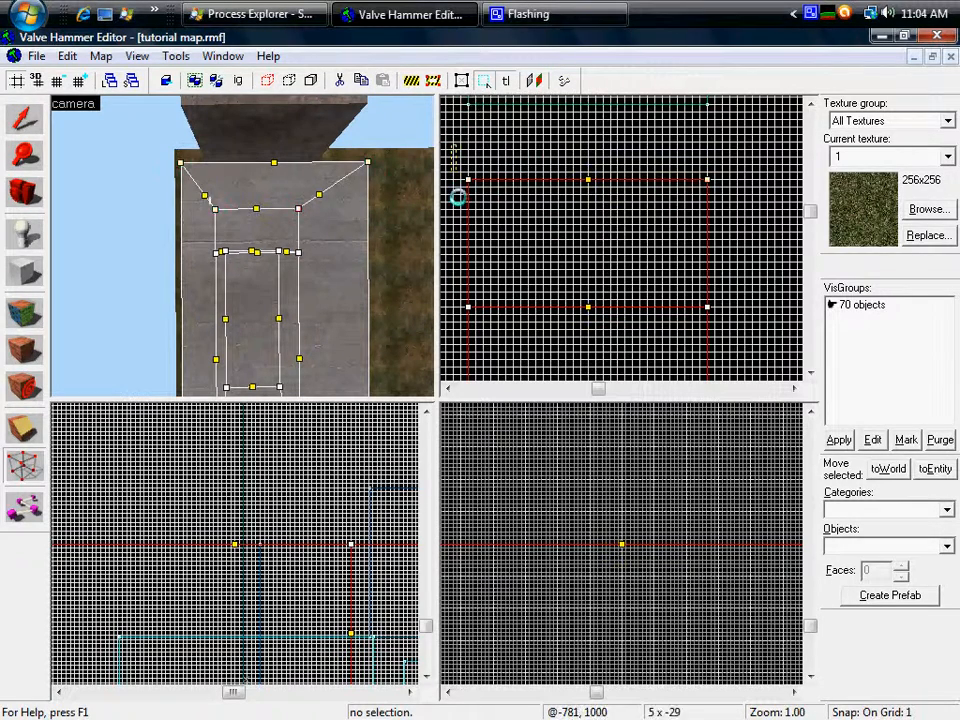
drag(550, 339, 744, 334)
key(Return)
scroll(725, 316, down, 10)
scroll(724, 310, up, 3)
scroll(709, 297, up, 5)
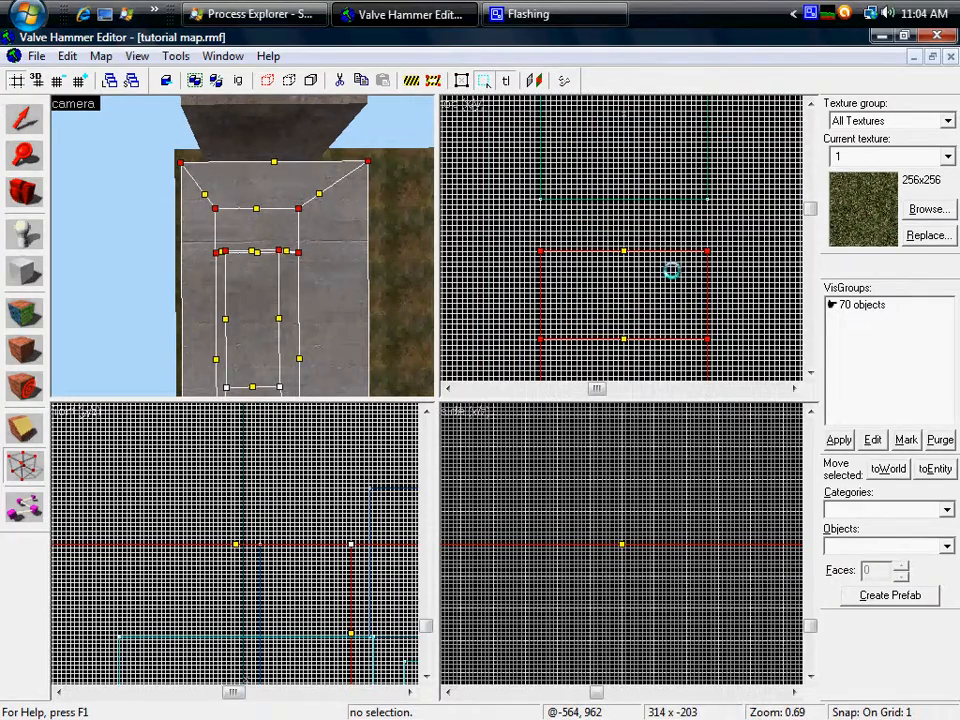
- Extend both wall blocks by moving their selected end vertices in the top view until they meet the neighbouring concrete block
mouse_move(672, 270)
mouse_down()
mouse_move(662, 231)
mouse_move(557, 192)
mouse_move(537, 207)
mouse_up()
scroll(557, 193, up, 7)
key(Up)
key(Up)
key(Up)
key(Up)
key(Up)
key(Up)
key(Up)
key(Up)
key(Up)
key(Up)
key(Up)
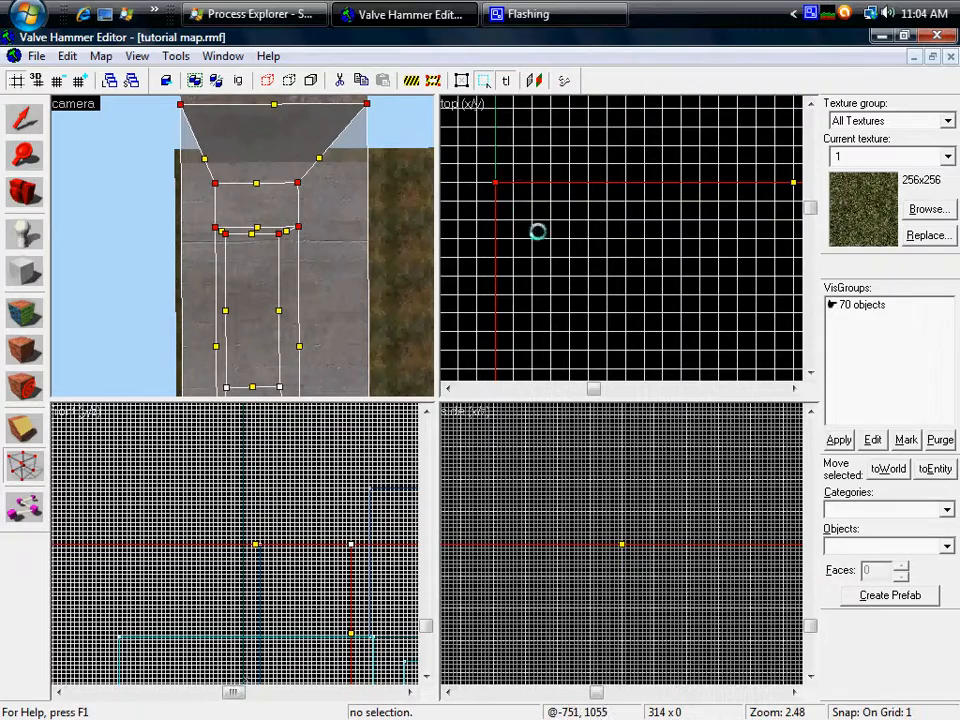
scroll(600, 254, down, 6)
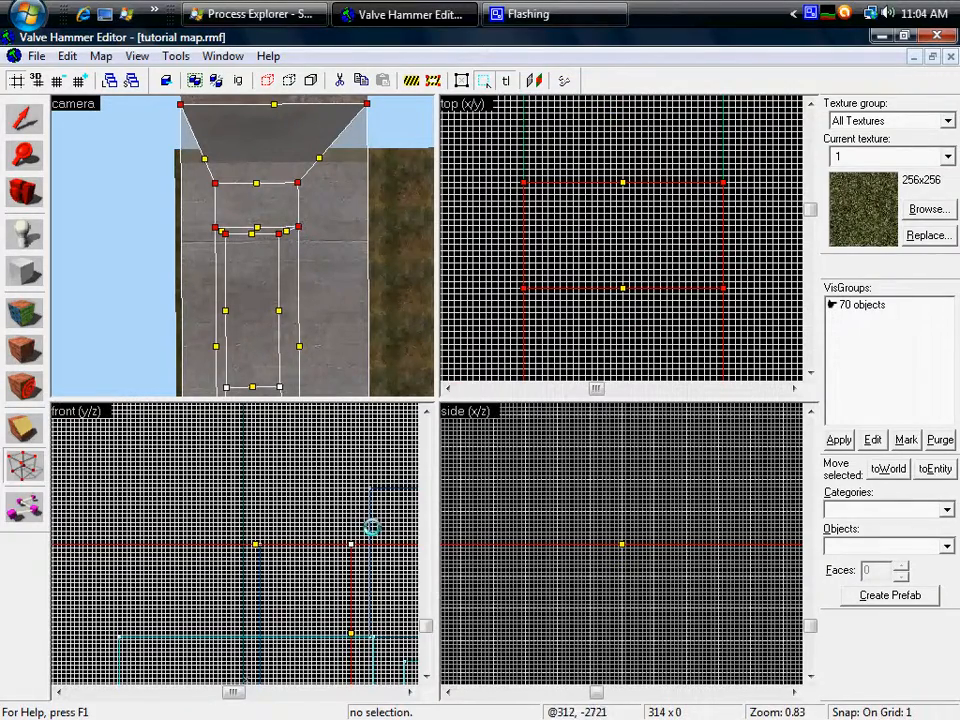
- Raise the selected vertices slightly in the front view to line up with the adjoining block's bottom edge
scroll(258, 492, down, 10)
scroll(344, 533, down, 5)
scroll(360, 545, up, 15)
scroll(296, 513, up, 2)
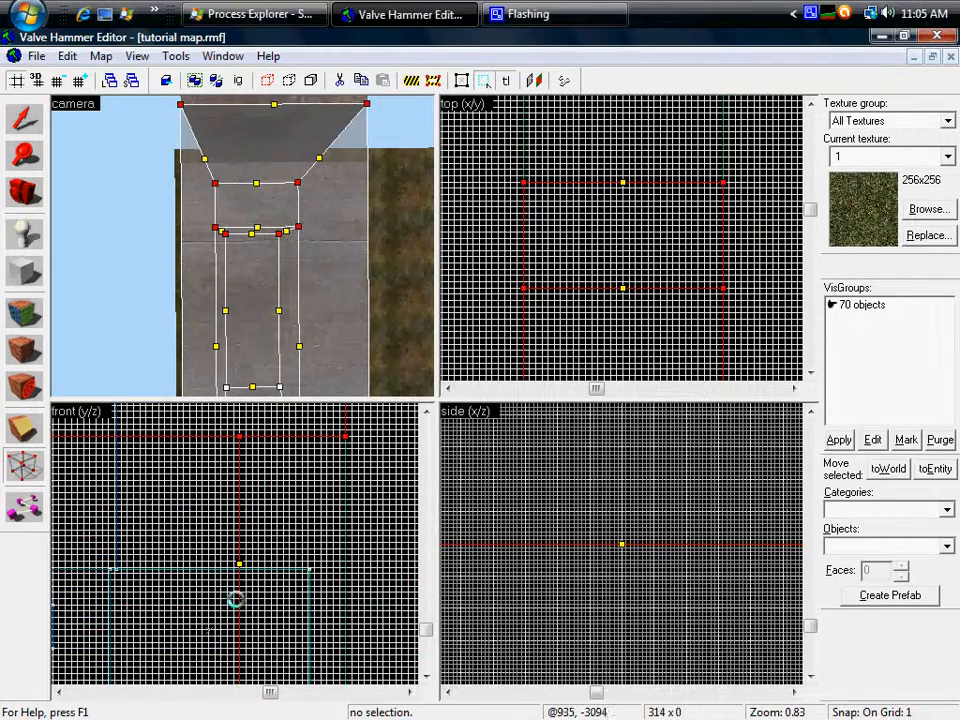
scroll(300, 671, down, 8)
scroll(300, 561, up, 16)
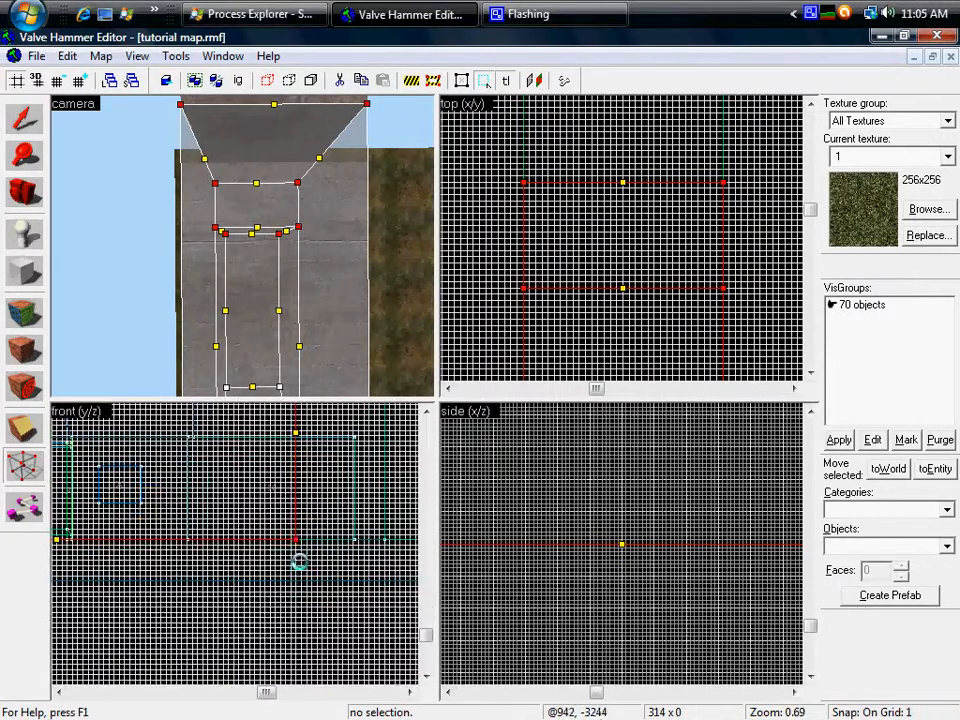
scroll(329, 556, up, 3)
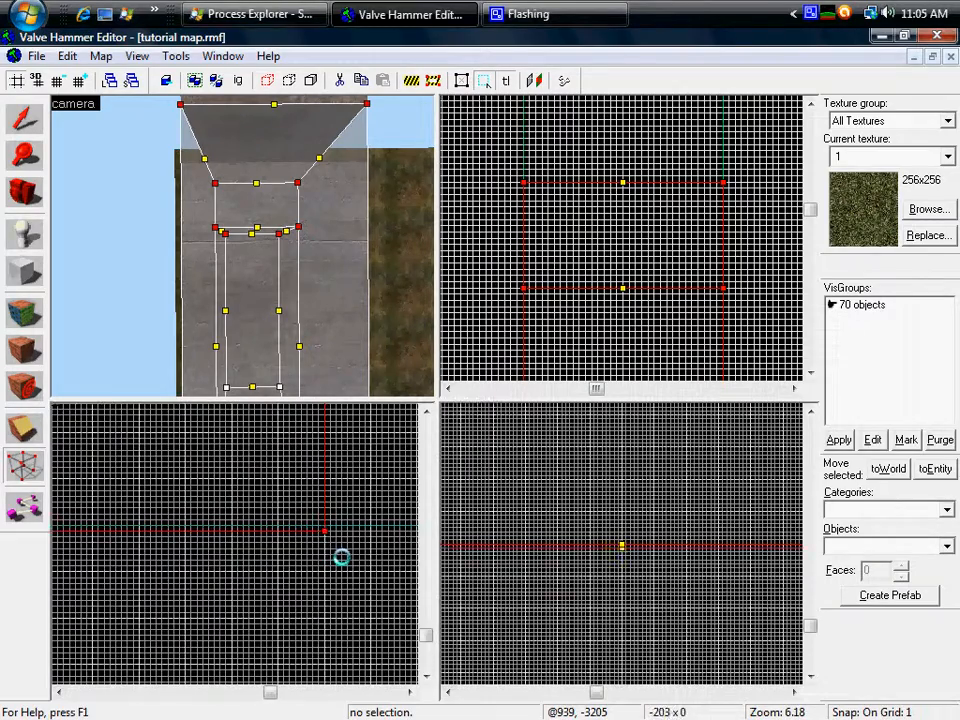
key(Up)
key(Up)
key(Up)
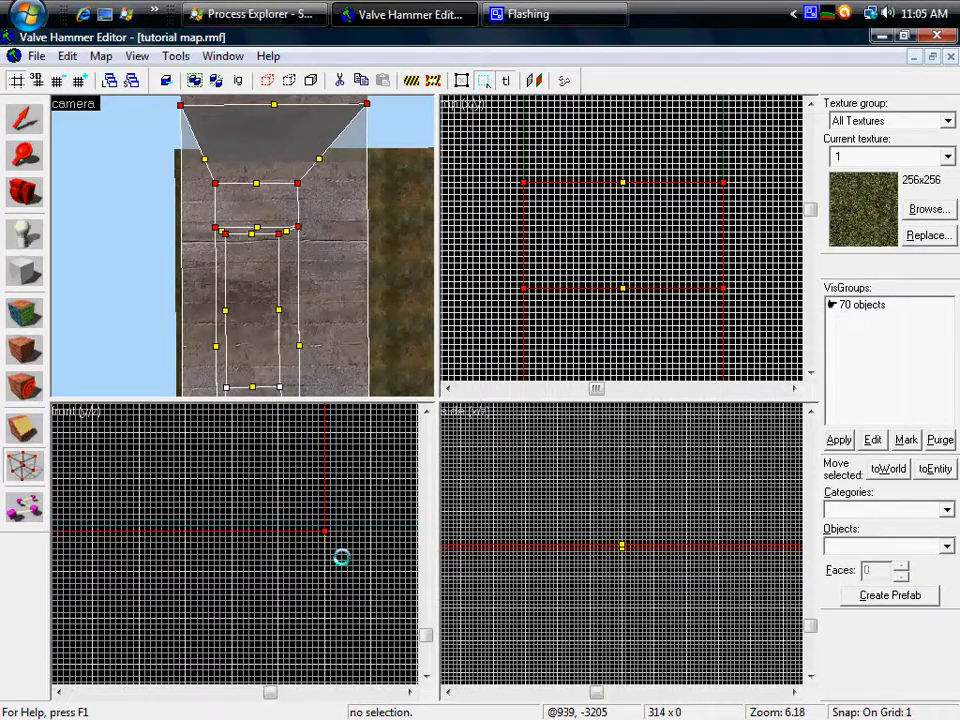
- Examine both ends of the extended wall blocks and their joints with the neighbouring blocks in the 3D view
scroll(648, 256, down, 15)
scroll(512, 247, up, 3)
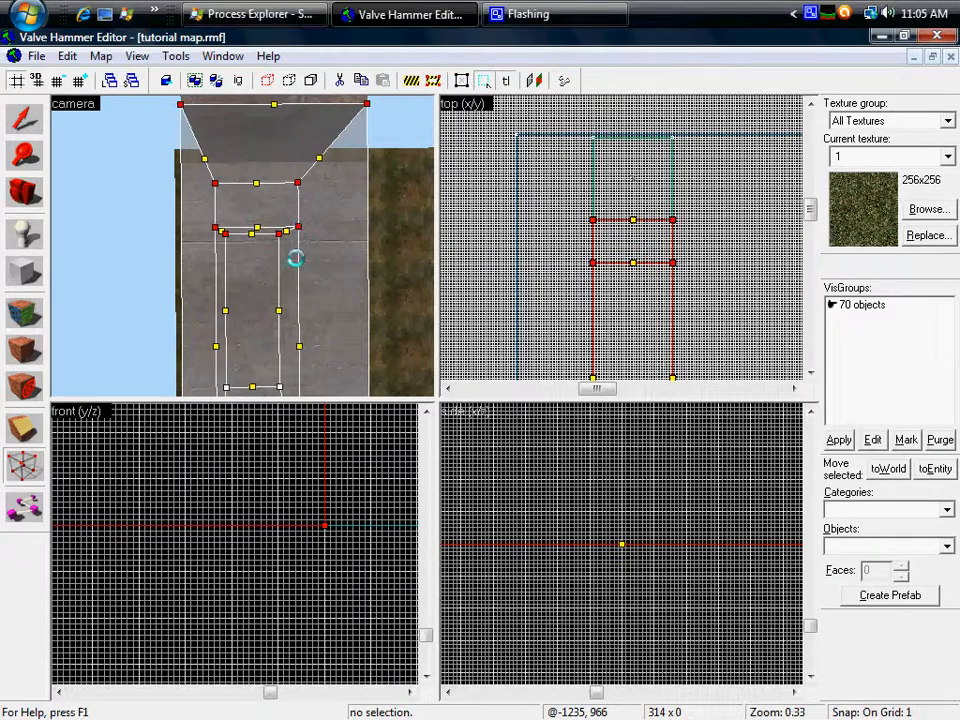
key(z)
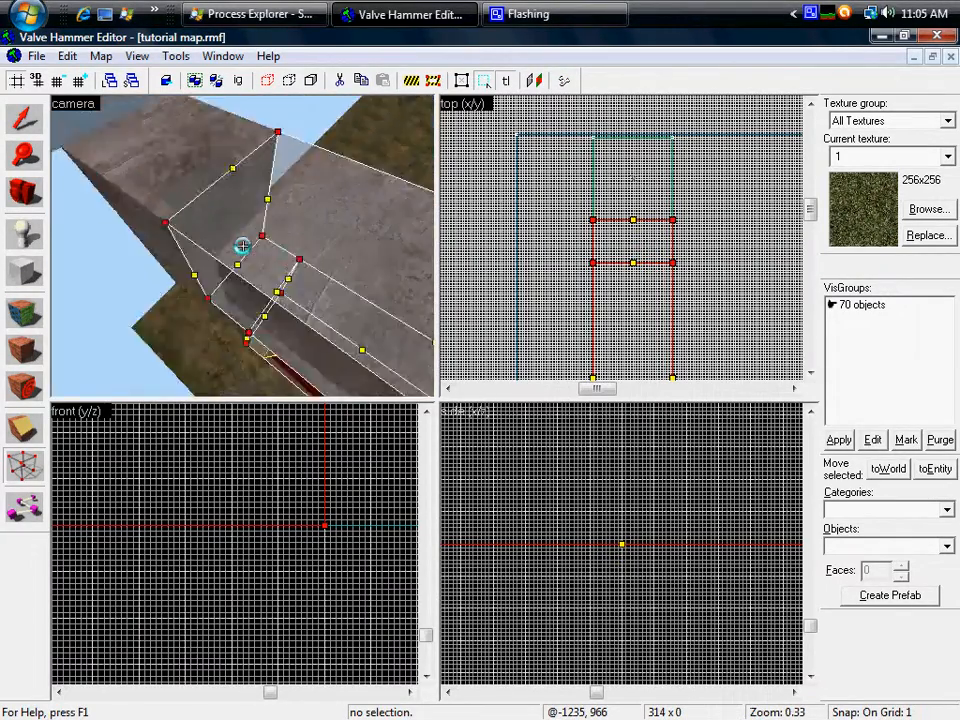
key(w)
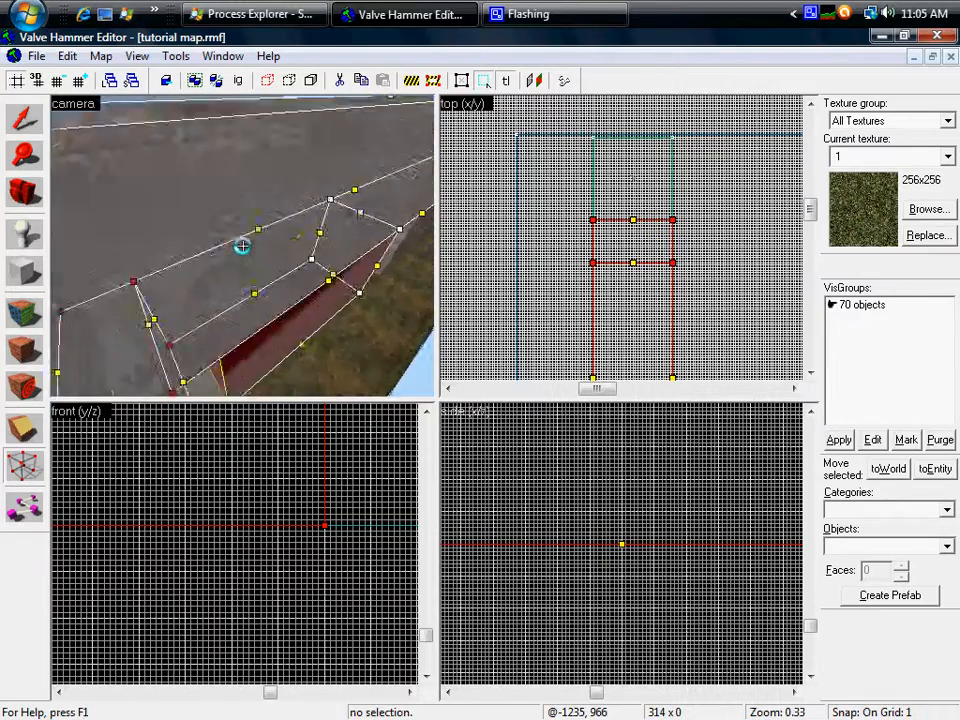
key(d)
key(w)
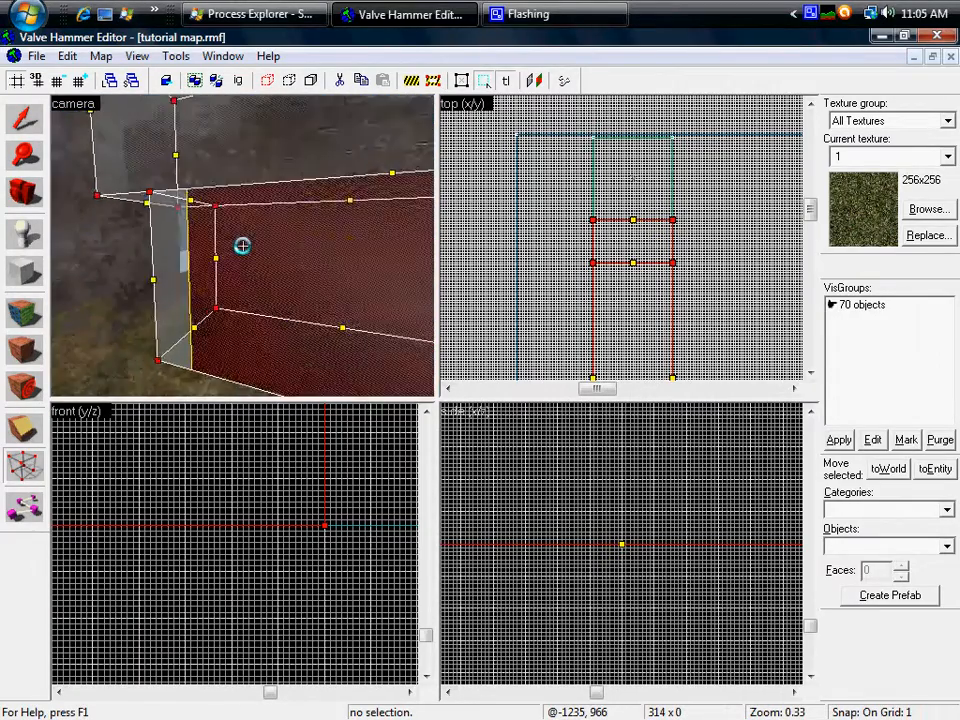
key(s)
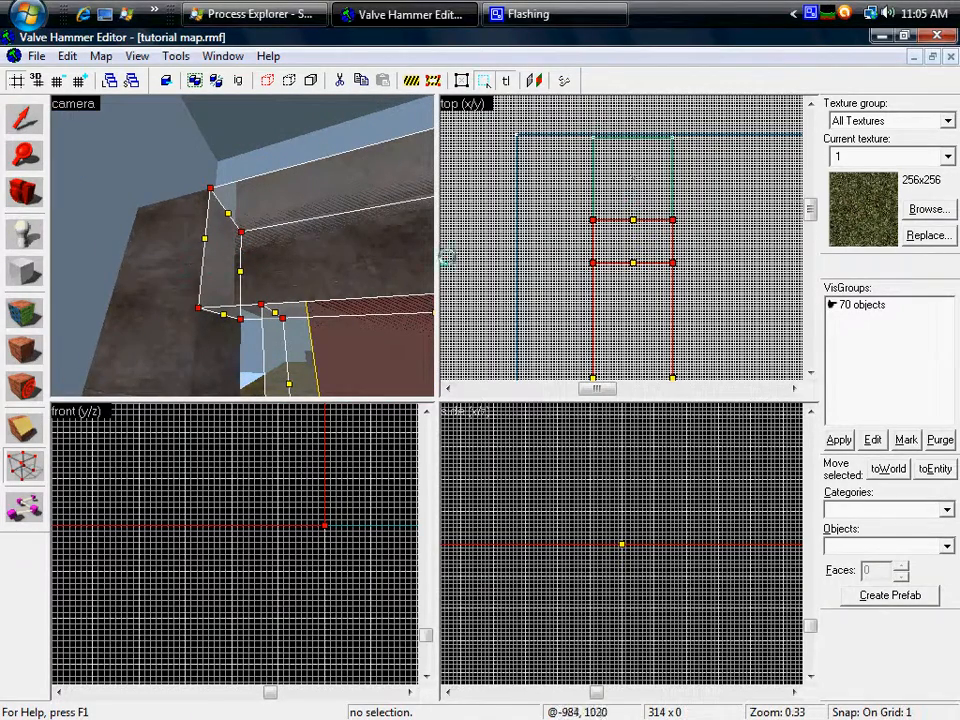
key(d)
key(w)
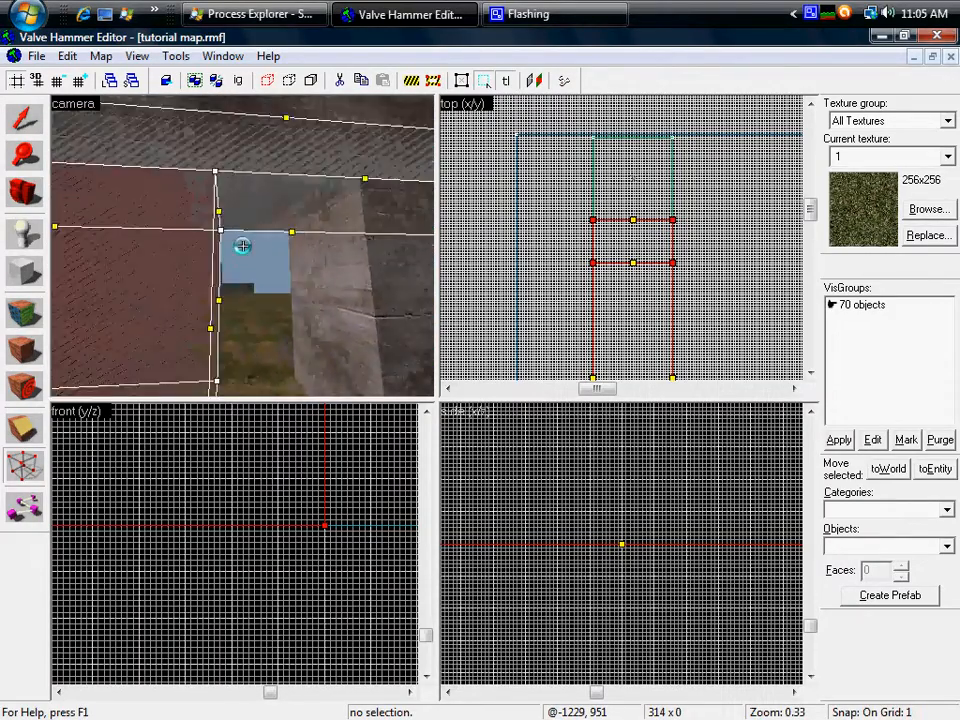
key(d)
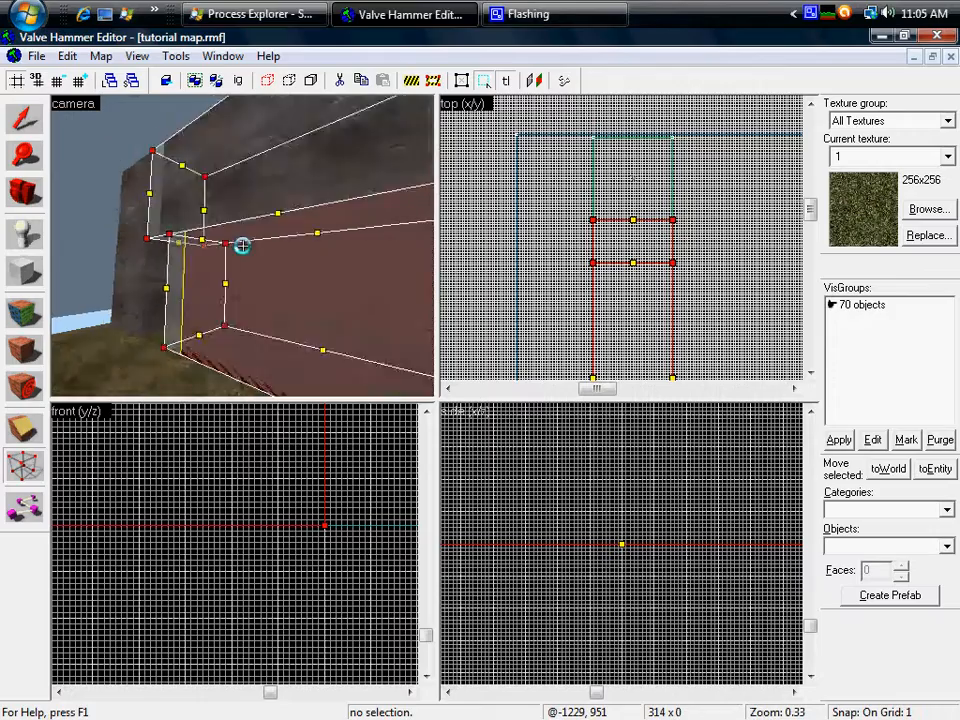
key(w)
key(a)
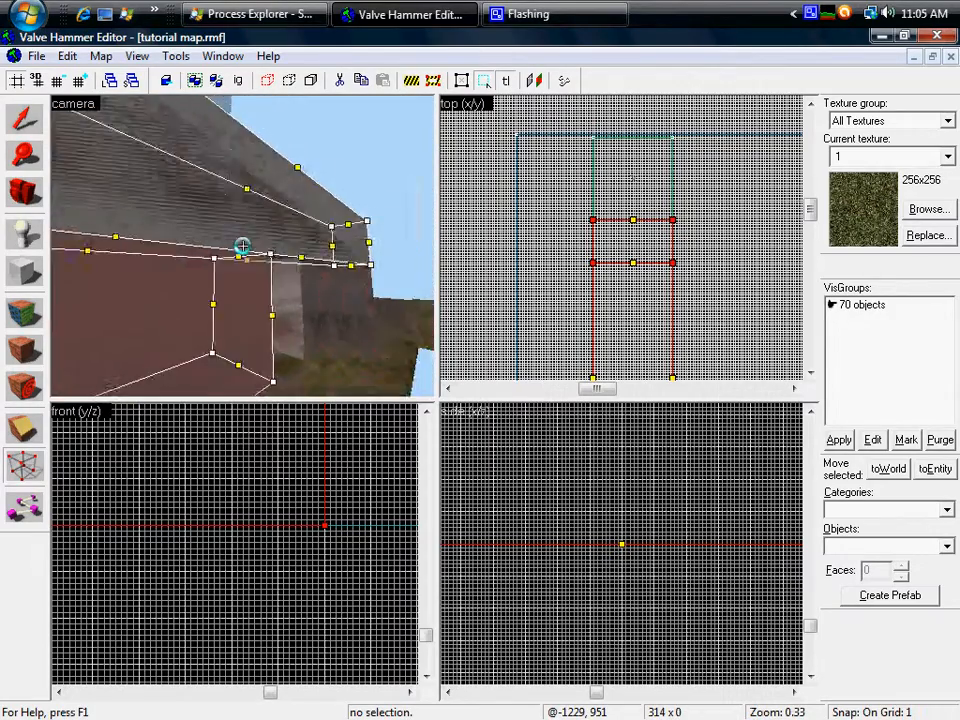
key(w)
key(d)
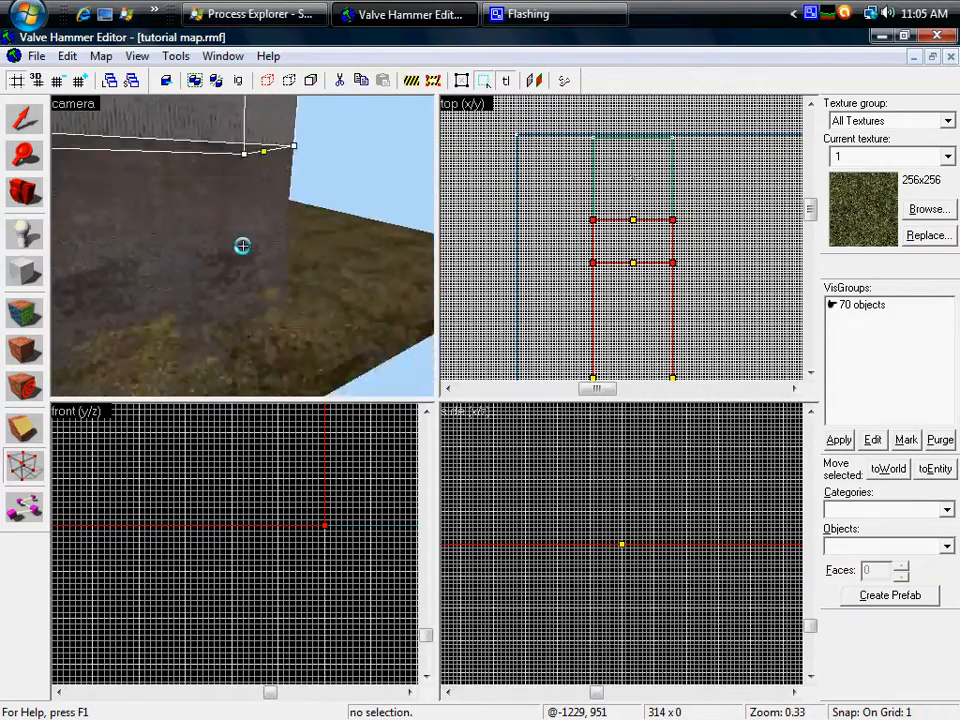
key(s)
key(w)
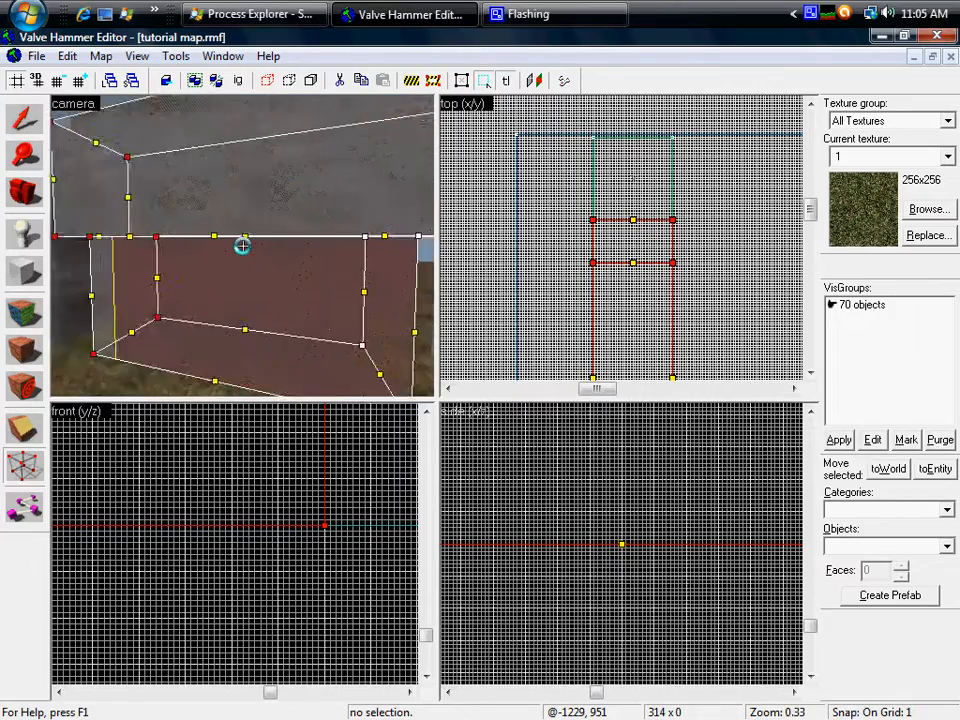
key(s)
key(w)
key(a)
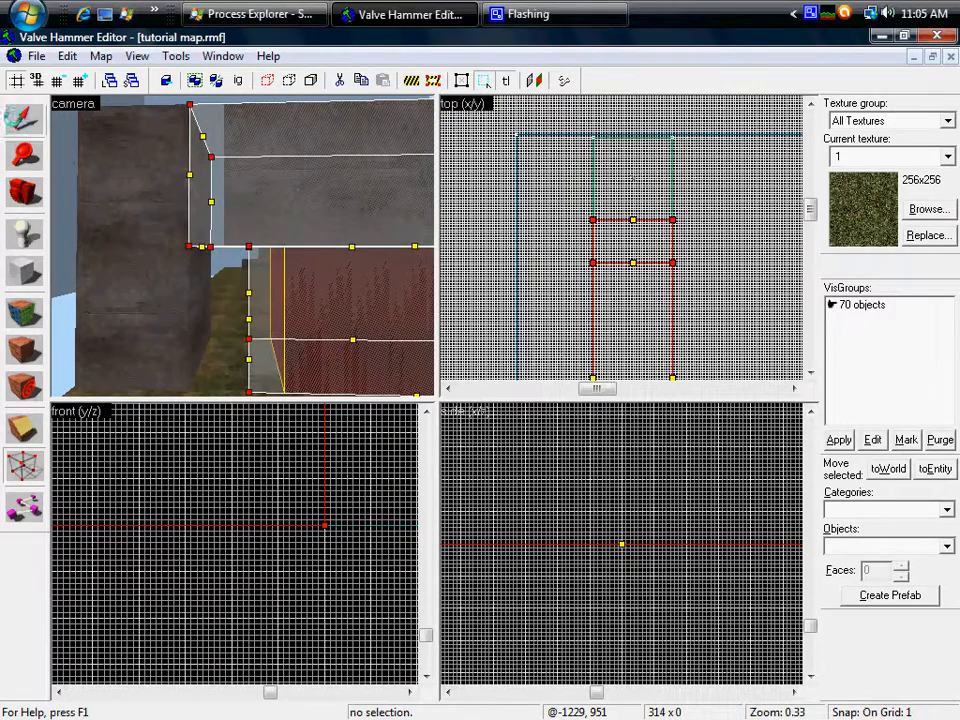
- Leave vertex editing for the Selection tool and view the passage at the wall's other end
click(22, 119)
key(z)
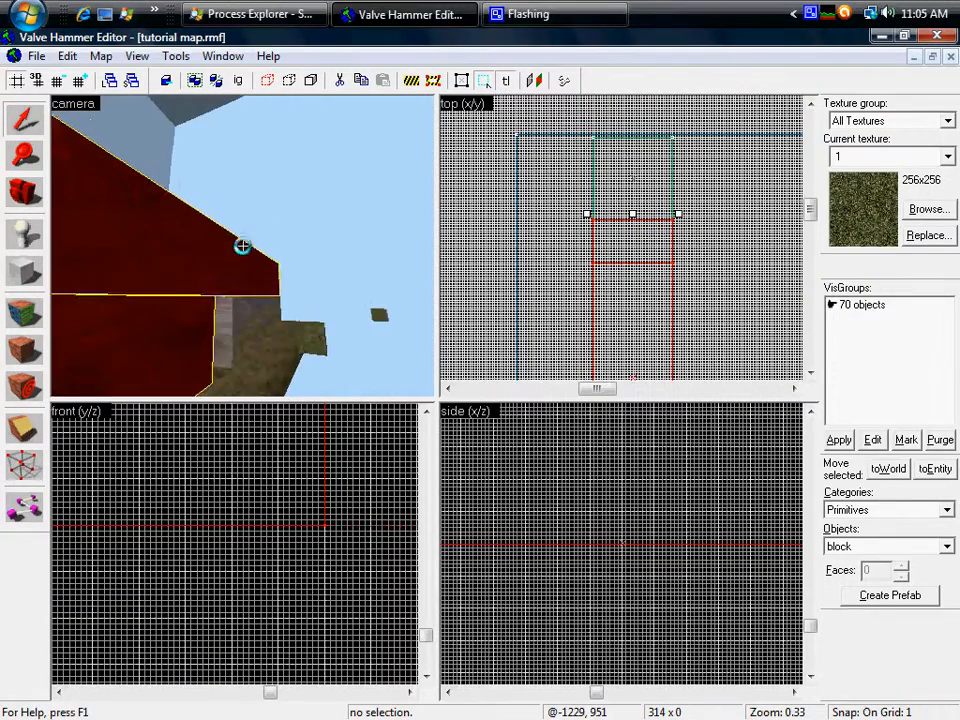
key(d)
key(s)
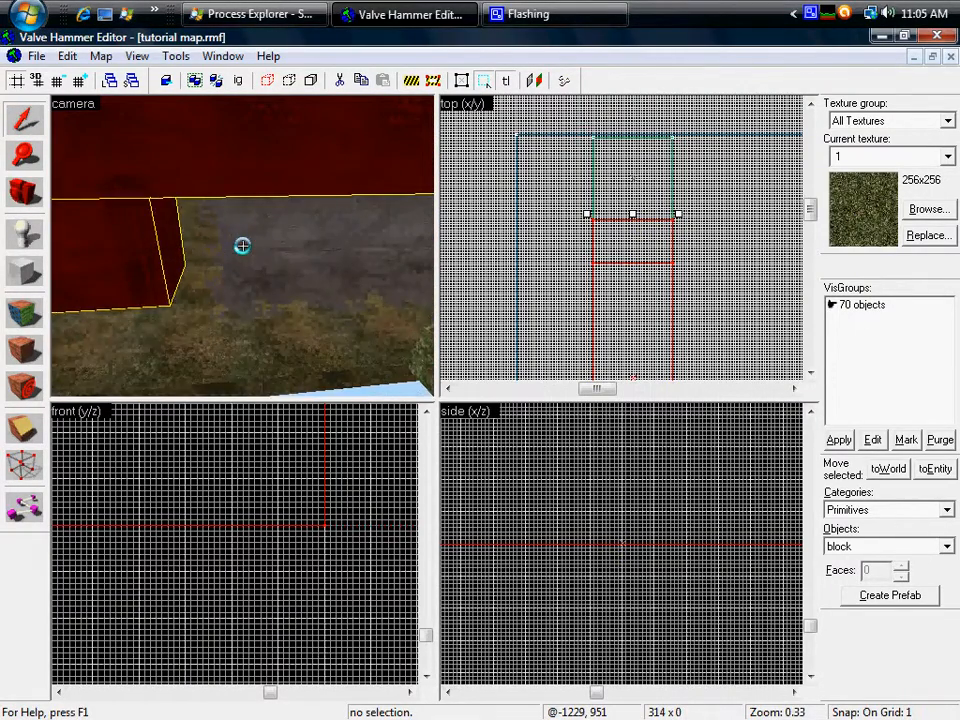
key(w)
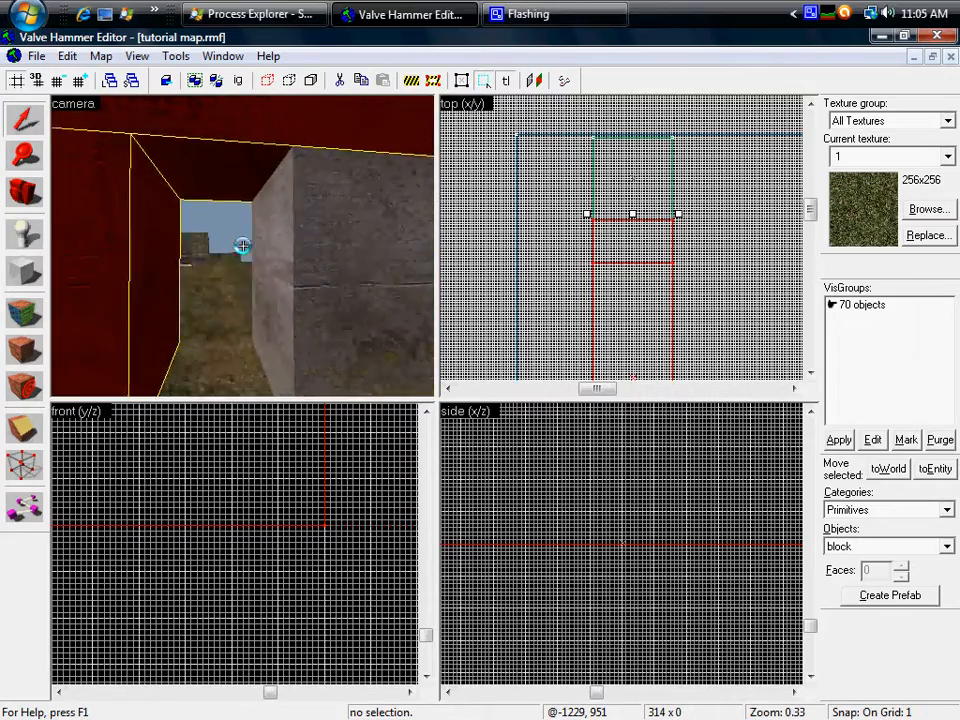
- Select the three wall blocks around the passage in the 3D view and face the opening
key(s)
ctrl+click(246, 200)
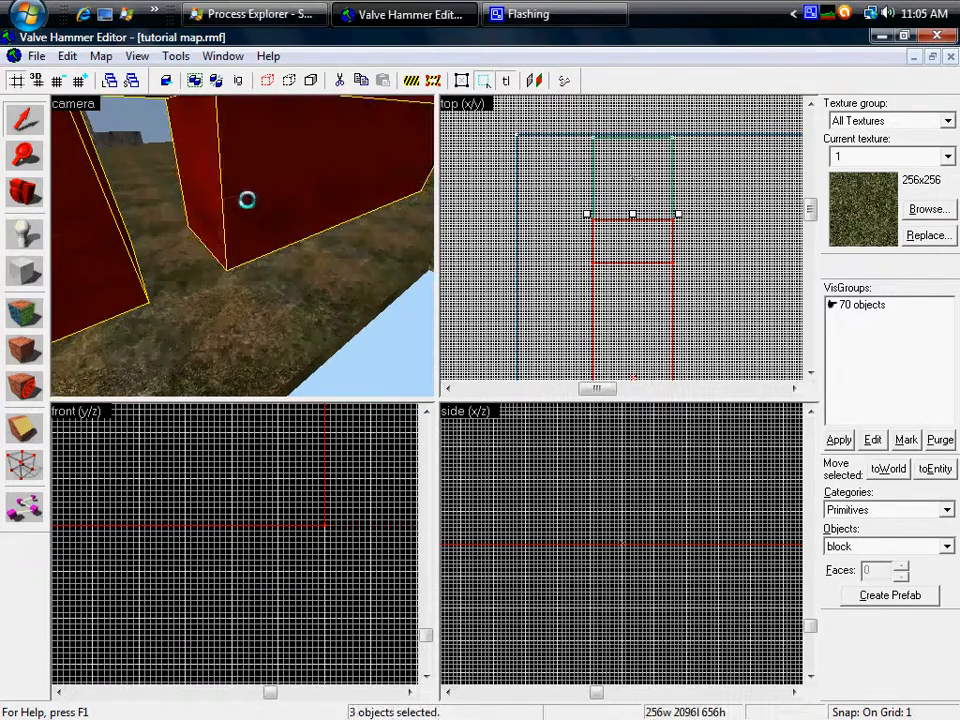
key(z)
key(w)
key(s)
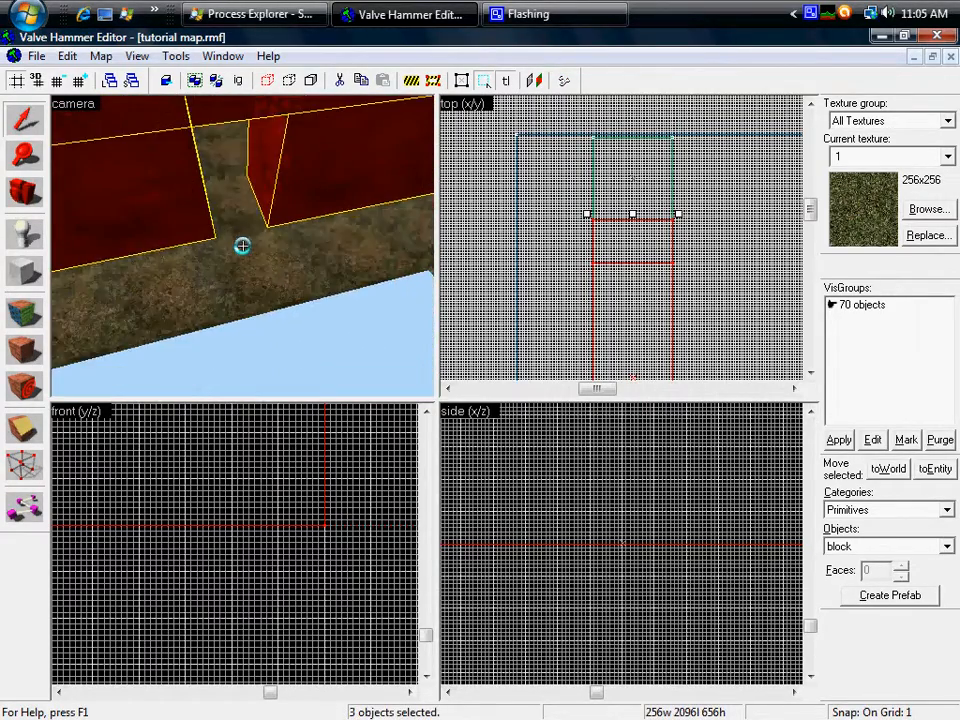
key(w)
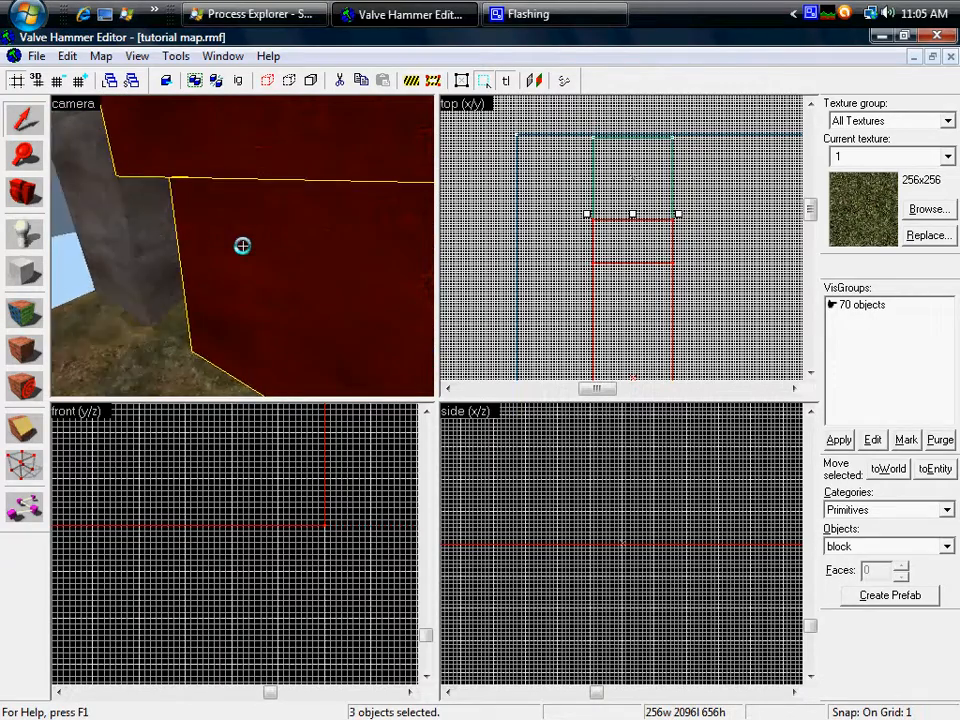
key(s)
key(d)
key(w)
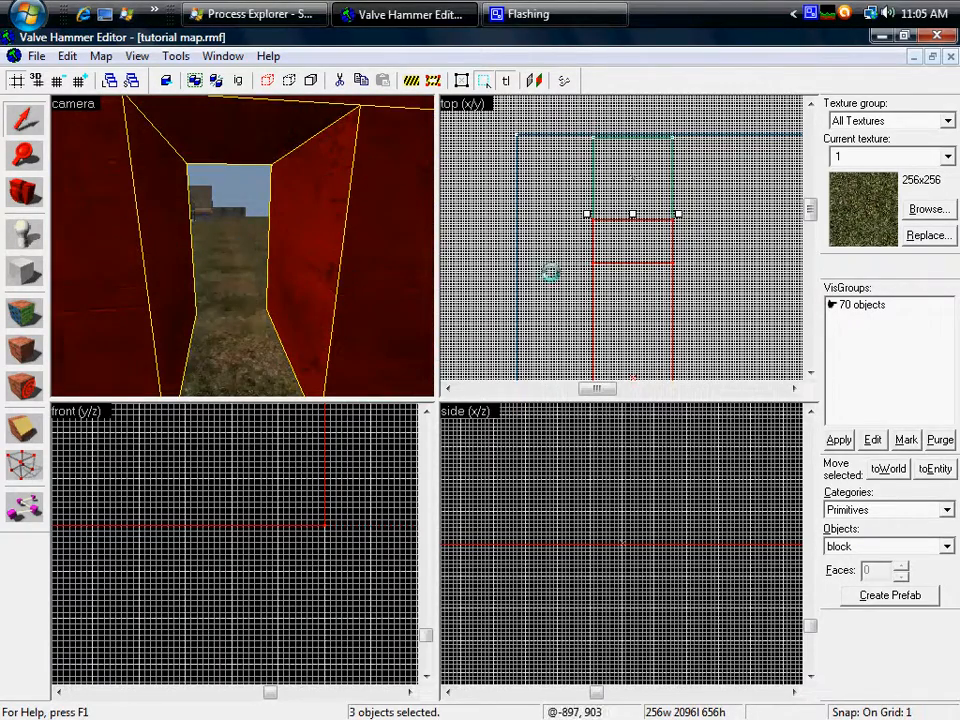
- Start vertex editing and select all vertices around the passage opening in the top view
scroll(550, 273, down, 13)
scroll(553, 283, up, 13)
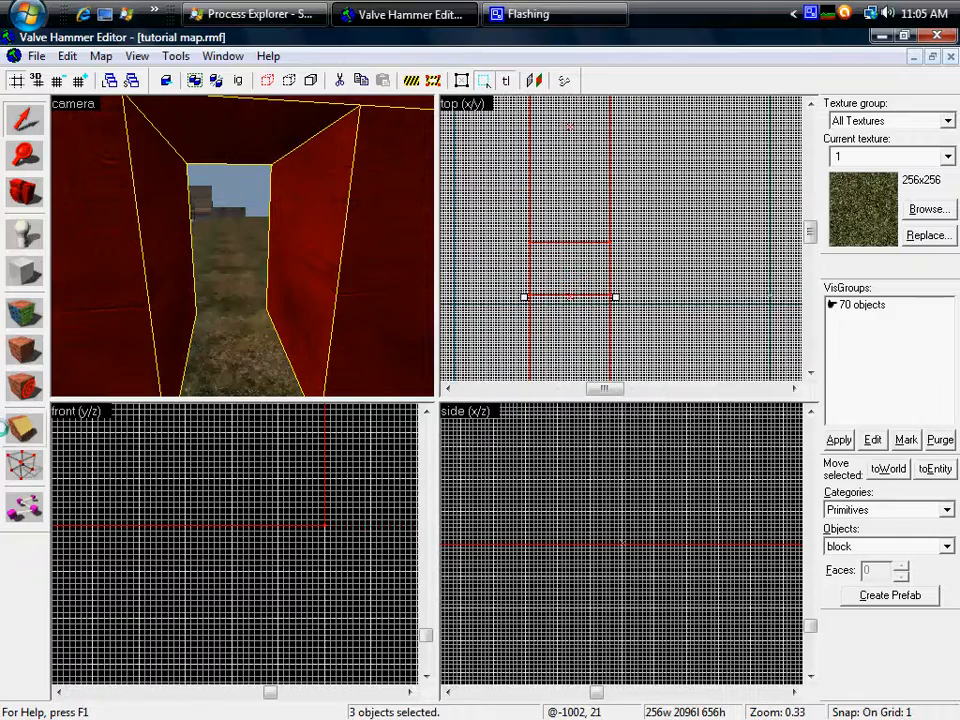
key(shift+v)
drag(509, 220, 643, 323)
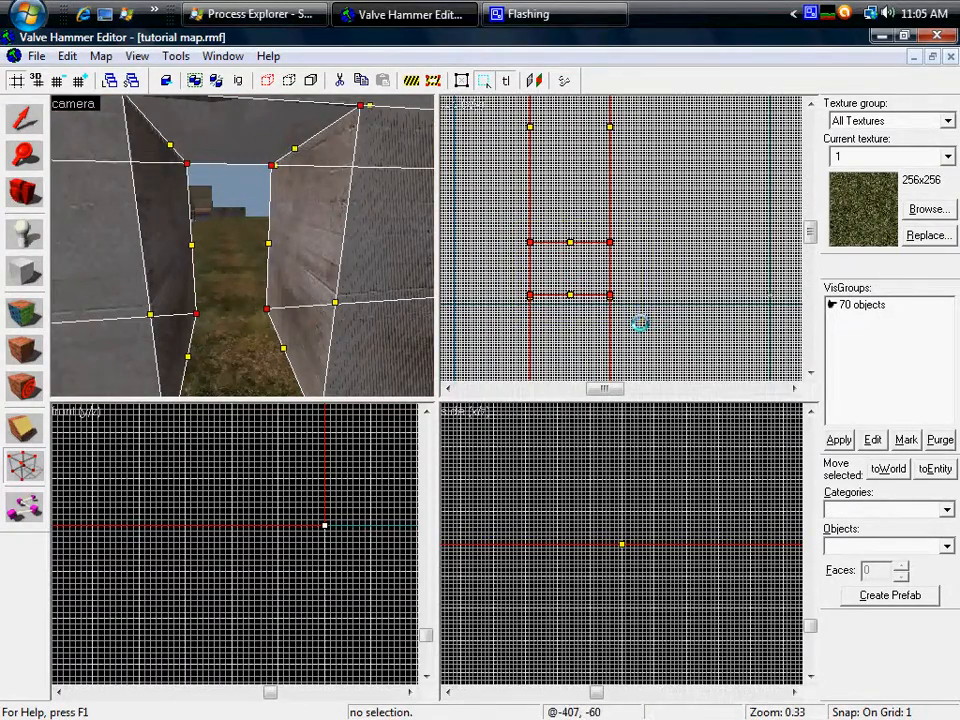
key(z)
key(s)
key(s)
key(w)
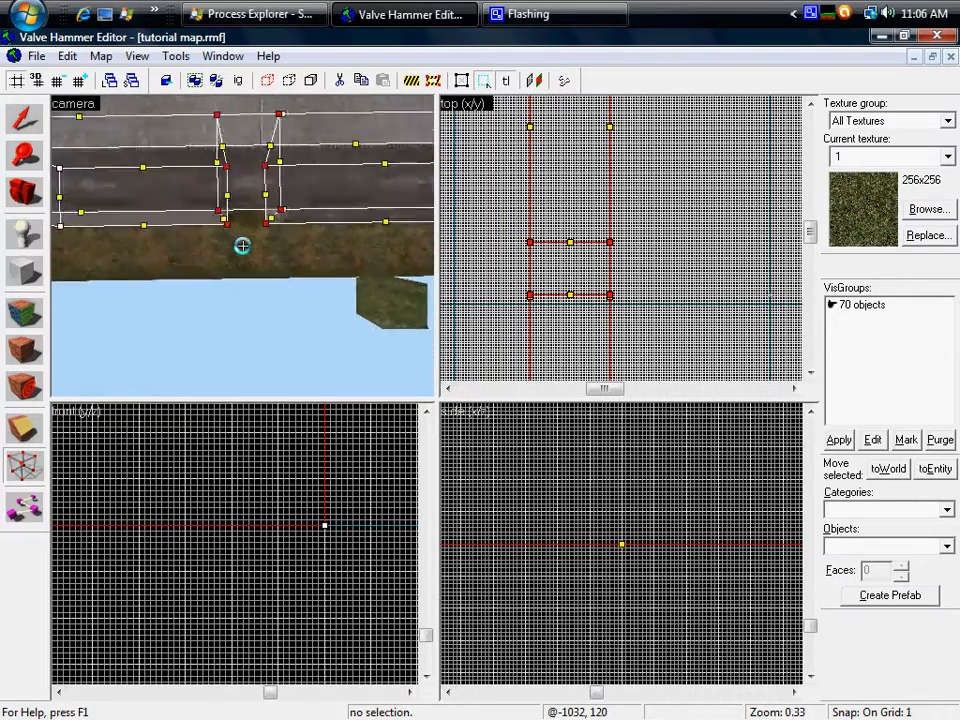
key(w)
key(s)
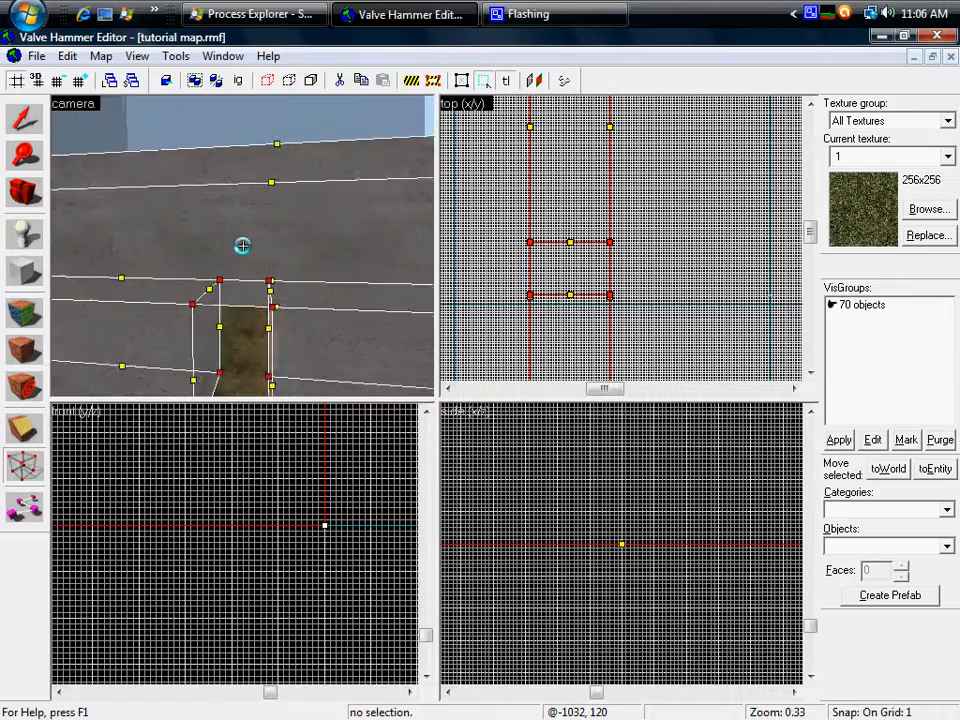
key(z)
- Bring the passage into the front view and reselect all its opening vertices in the top view
scroll(281, 561, down, 12)
scroll(281, 561, up, 6)
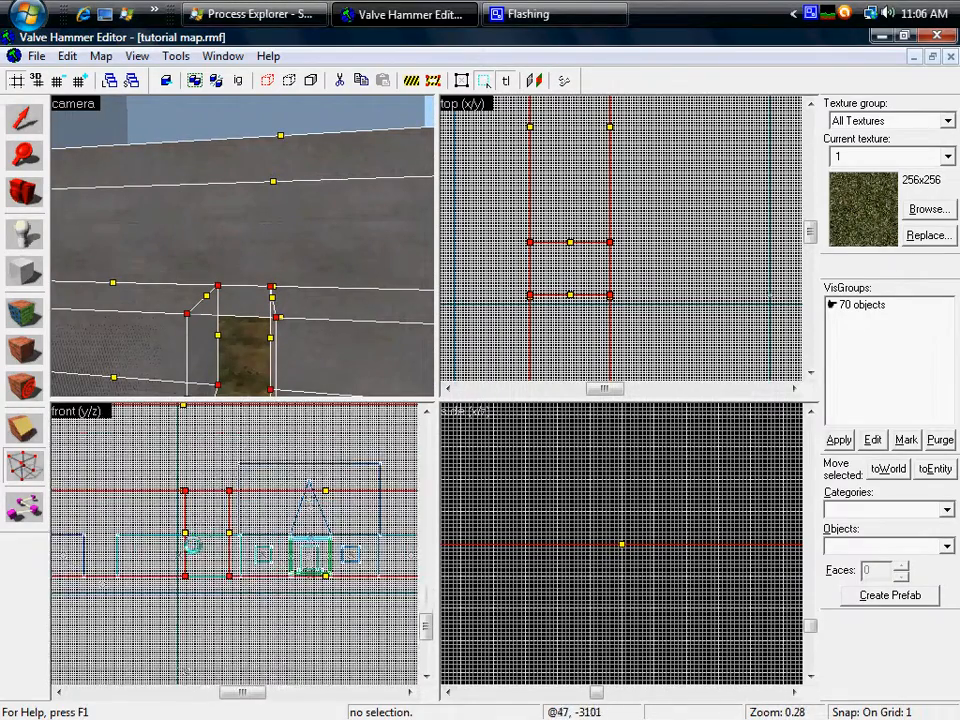
click(144, 443)
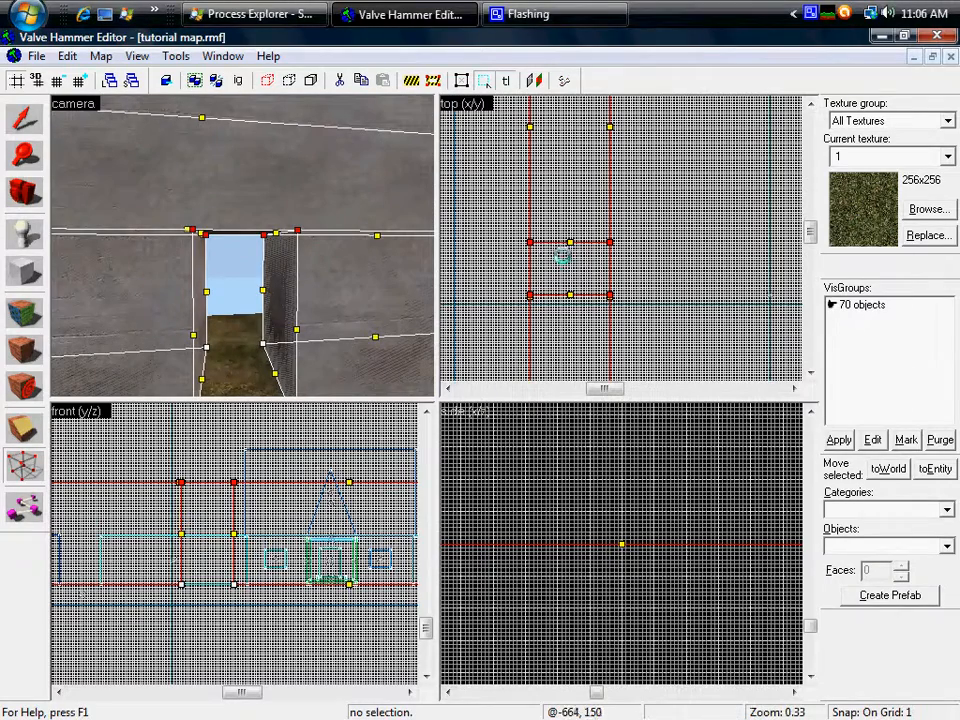
drag(496, 233, 674, 300)
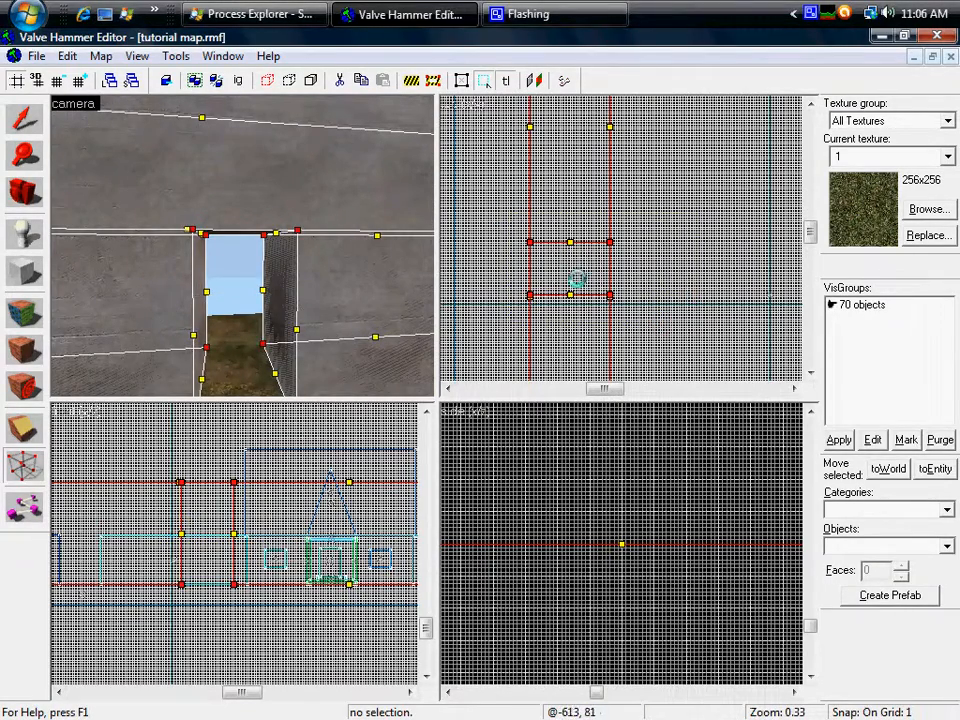
- Examine the passage's selected vertices and the wall's far end in the 3D view
key(z)
key(w)
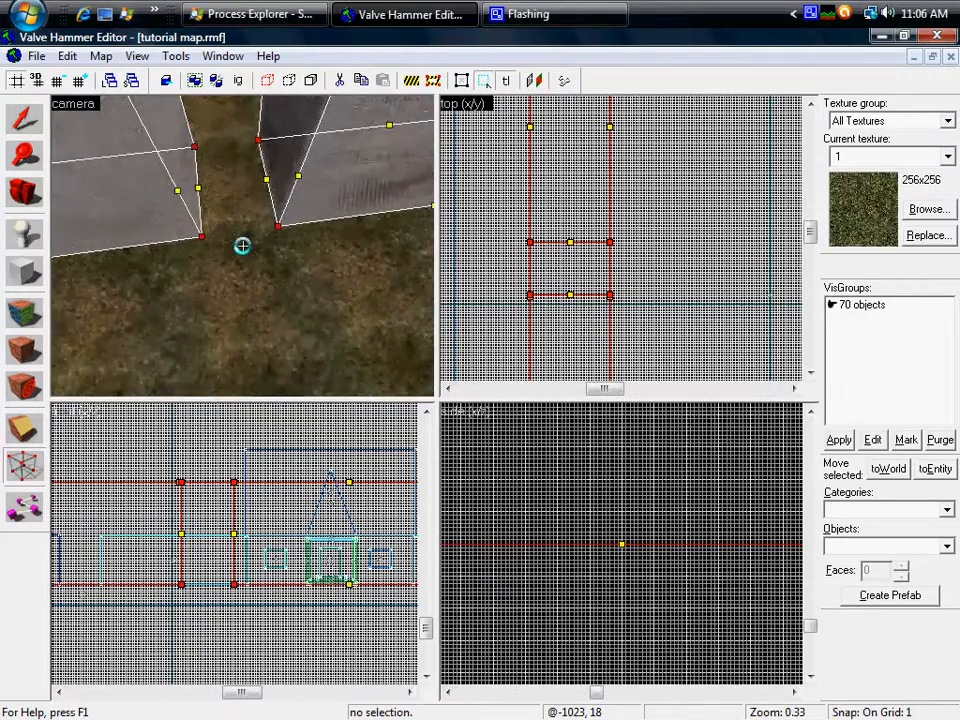
key(w)
key(a)
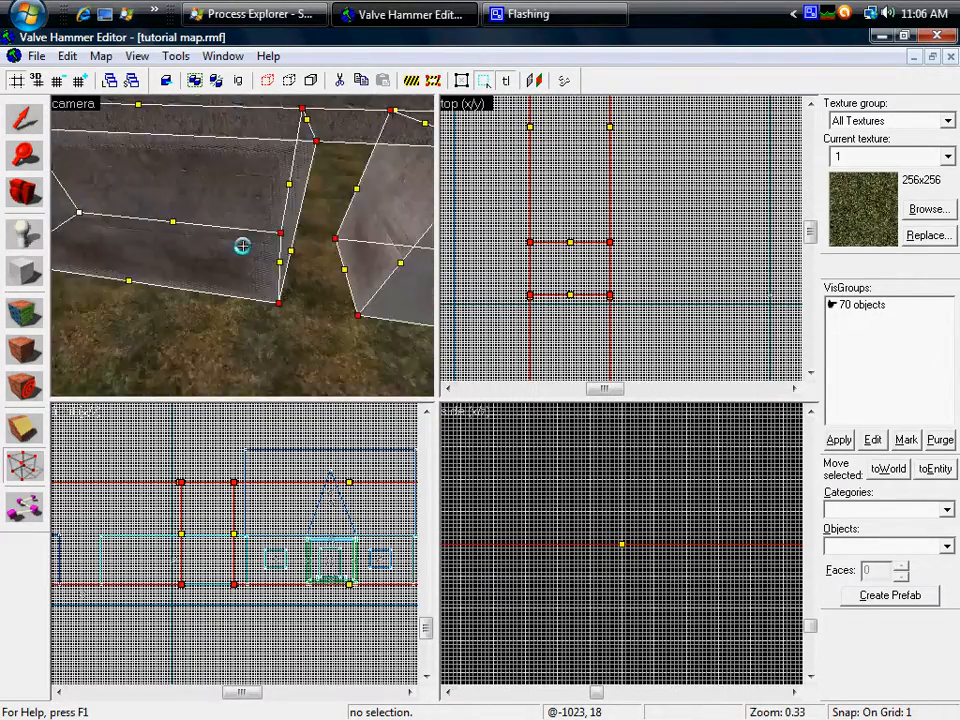
key(w)
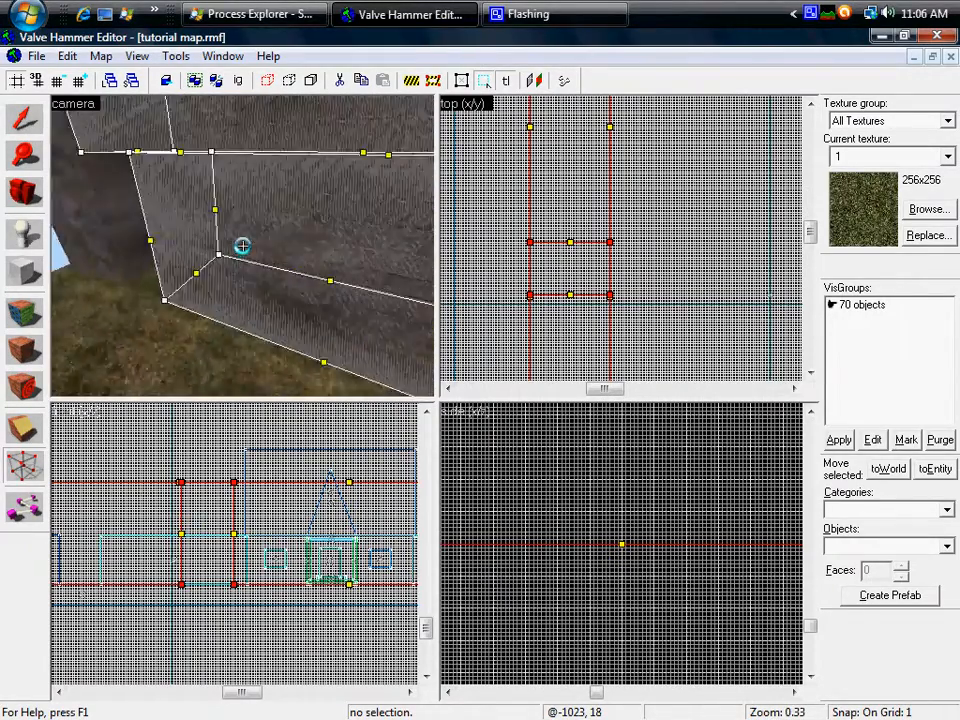
key(a)
key(w)
key(d)
- Nudge the selected passage vertices upward along the wall in the top view
scroll(545, 262, down, 7)
scroll(548, 244, up, 6)
scroll(545, 266, down, 3)
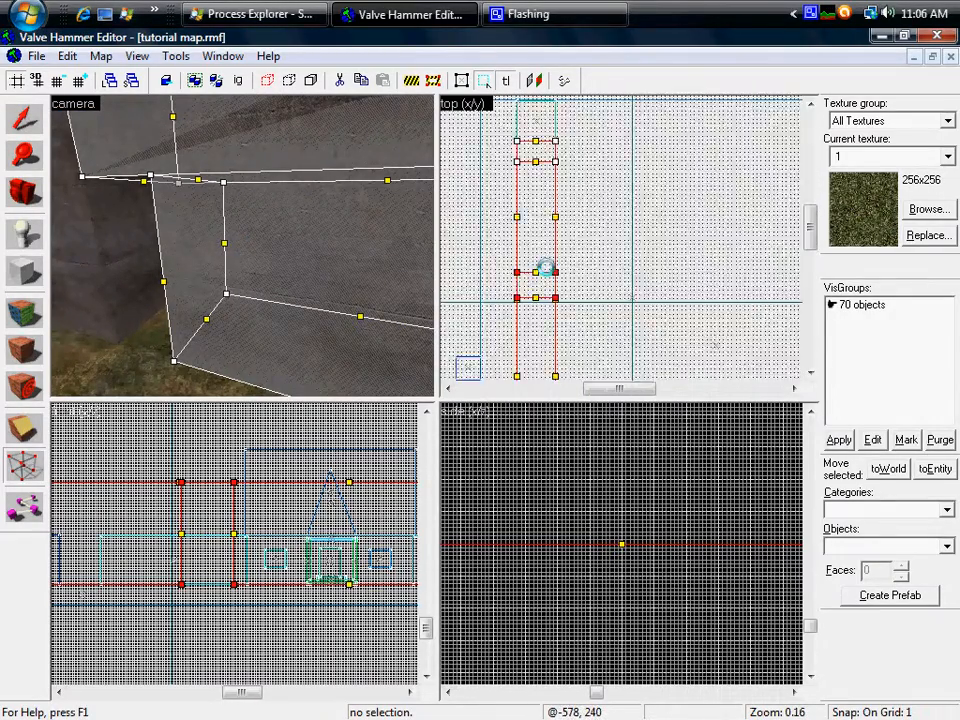
key(Up)
key(Up)
key(Up)
key(Up)
key(Up)
key(Up)
key(Up)
key(Up)
key(Up)
key(Up)
key(Up)
key(Up)
key(Up)
key(Up)
key(Up)
key(Up)
key(Up)
key(Up)
key(Up)
key(Up)
key(Up)
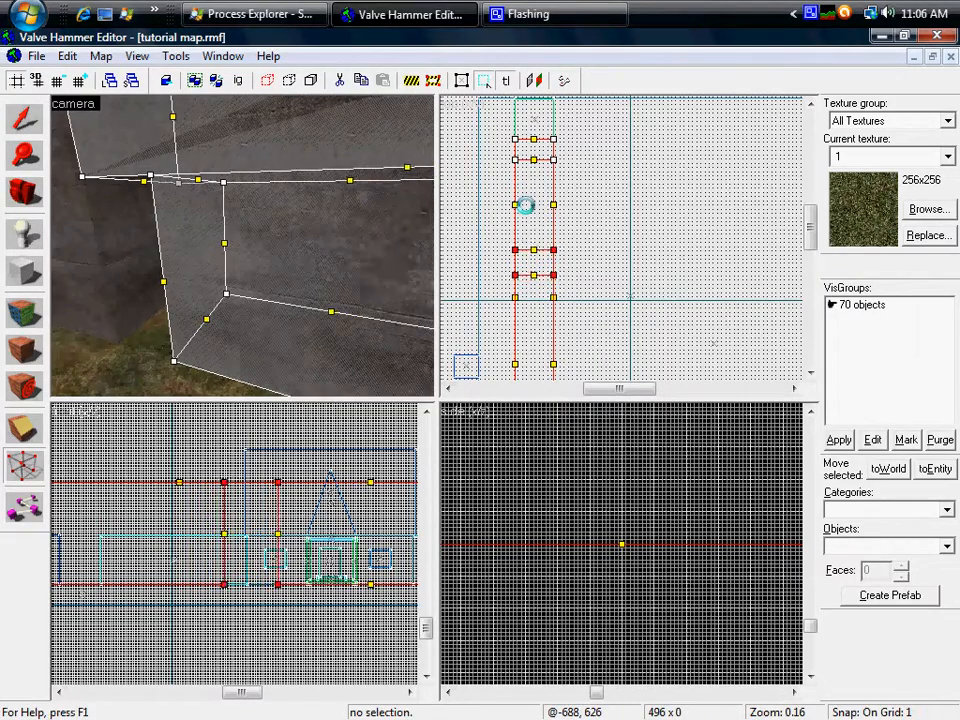
key(Up)
key(Up)
key(Up)
key(Up)
key(Up)
key(Up)
key(Up)
key(Up)
key(Up)
key(Up)
key(Up)
key(Up)
key(Up)
key(Up)
key(Up)
- Move the passage vertices farther up in the top view to near the wall's end, then return to the Selection tool
scroll(530, 228, up, 5)
scroll(518, 212, up, 3)
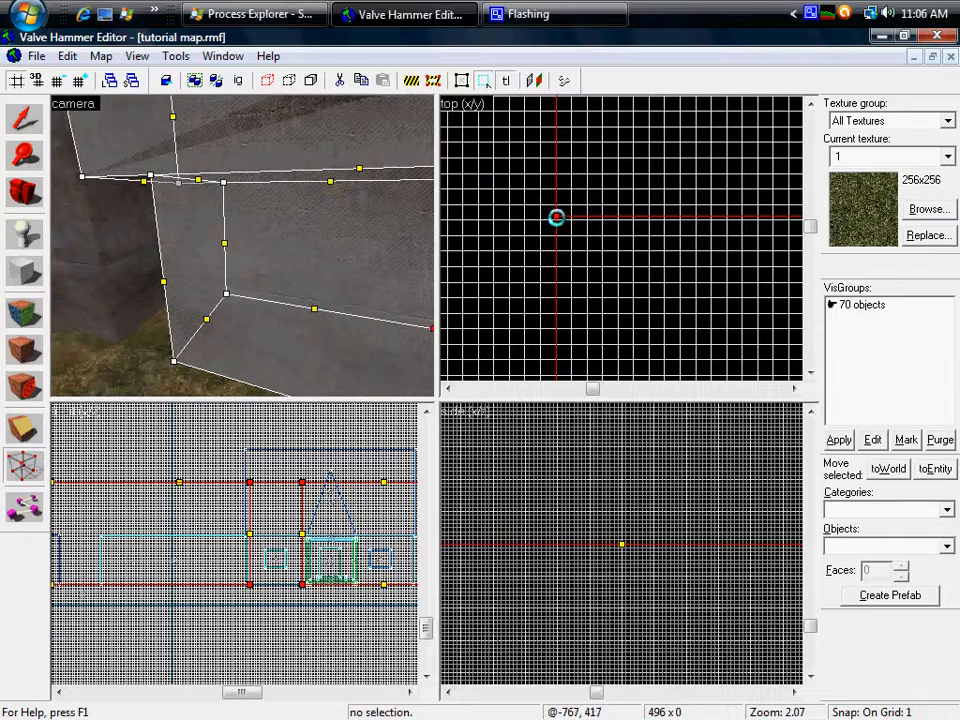
drag(556, 216, 555, 126)
scroll(555, 126, down, 12)
scroll(523, 149, up, 8)
scroll(523, 149, up, 2)
drag(563, 275, 561, 148)
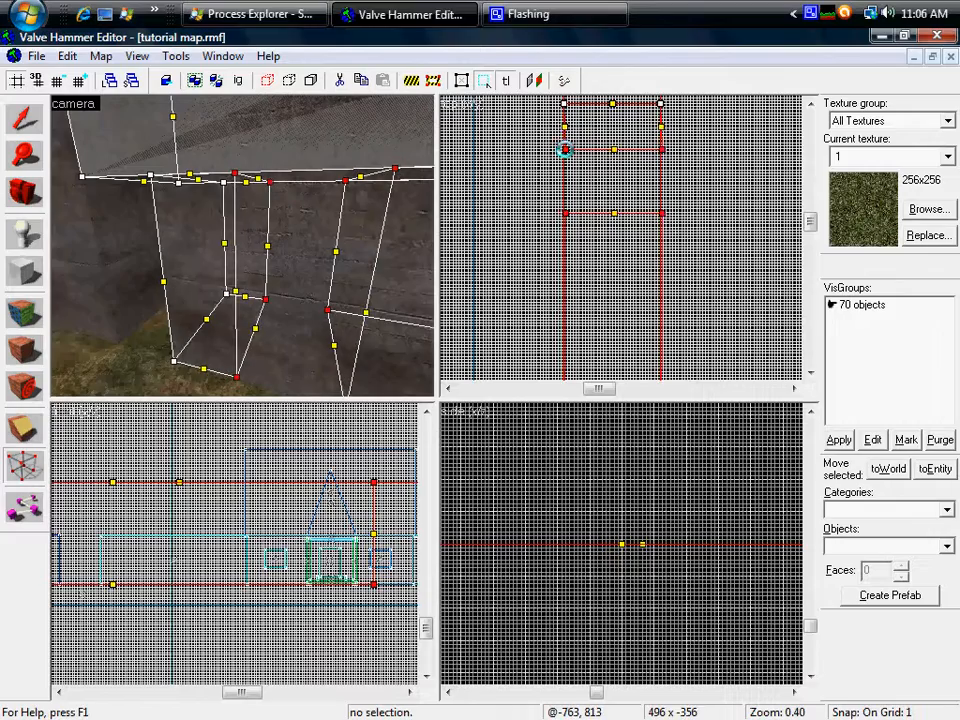
scroll(561, 150, up, 13)
drag(535, 154, 518, 142)
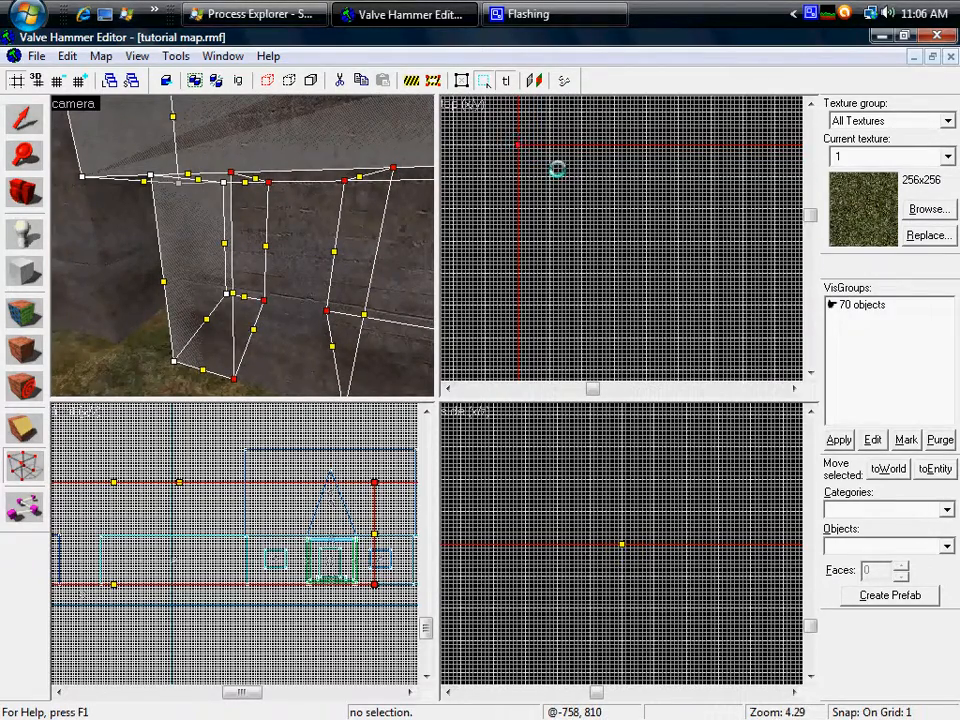
scroll(556, 170, down, 14)
drag(230, 258, 122, 194)
click(24, 118)
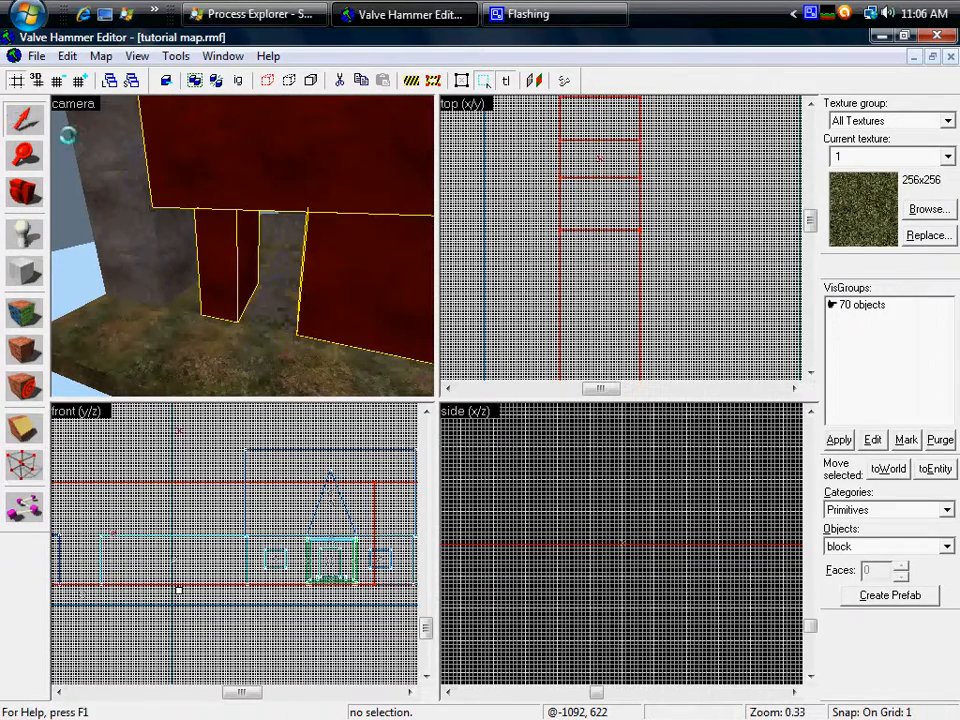
- Return to vertex editing, reselect the passage vertices in the top view and nudge them slightly back down
click(10, 468)
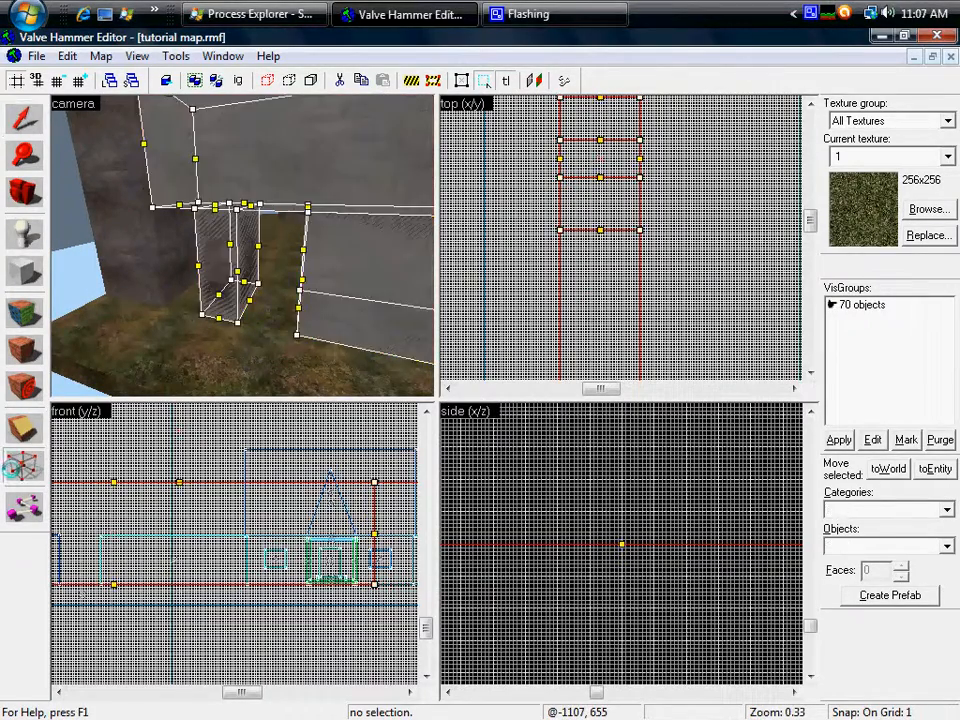
drag(532, 160, 672, 243)
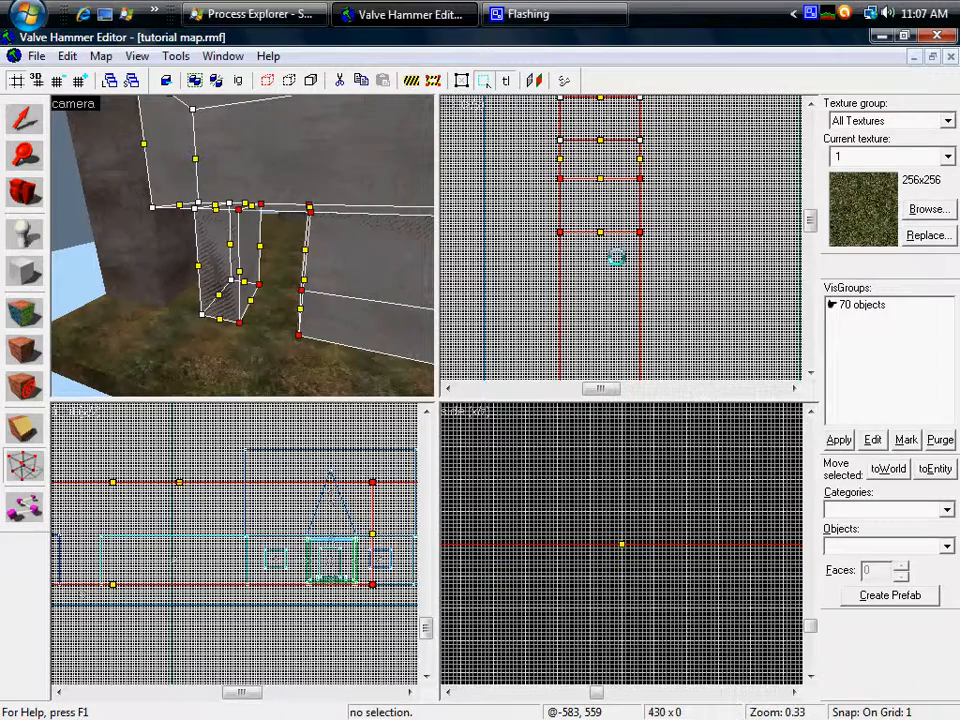
key(Down)
key(Down)
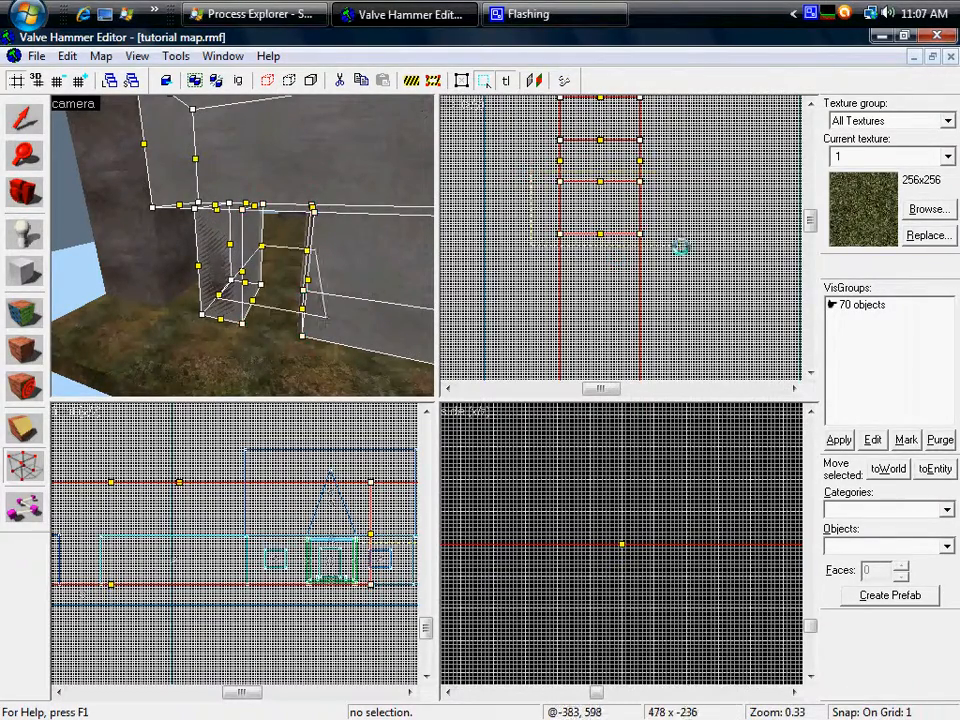
scroll(582, 185, up, 10)
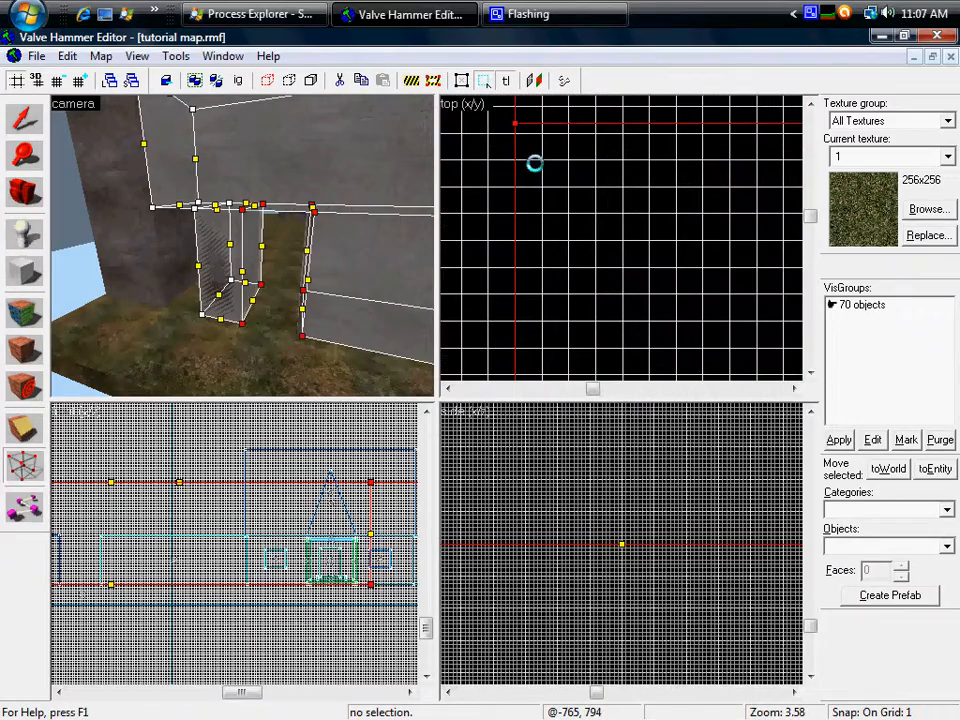
scroll(626, 221, down, 7)
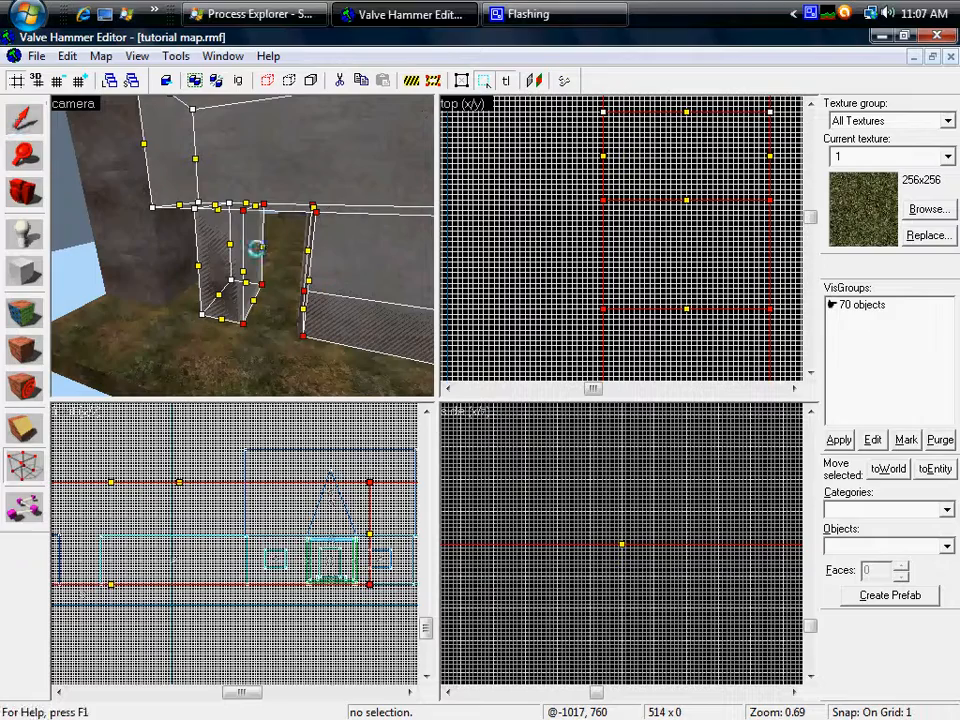
- Leave vertex editing for the Selection tool and examine the relocated passage in the 3D view
click(28, 122)
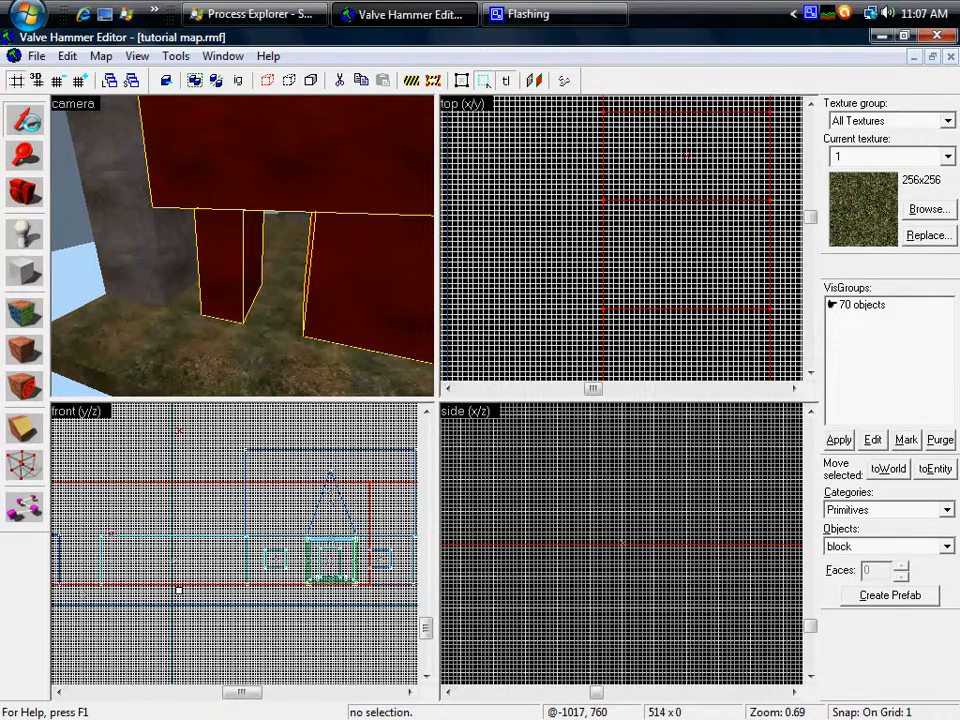
key(z)
key(w)
key(w)
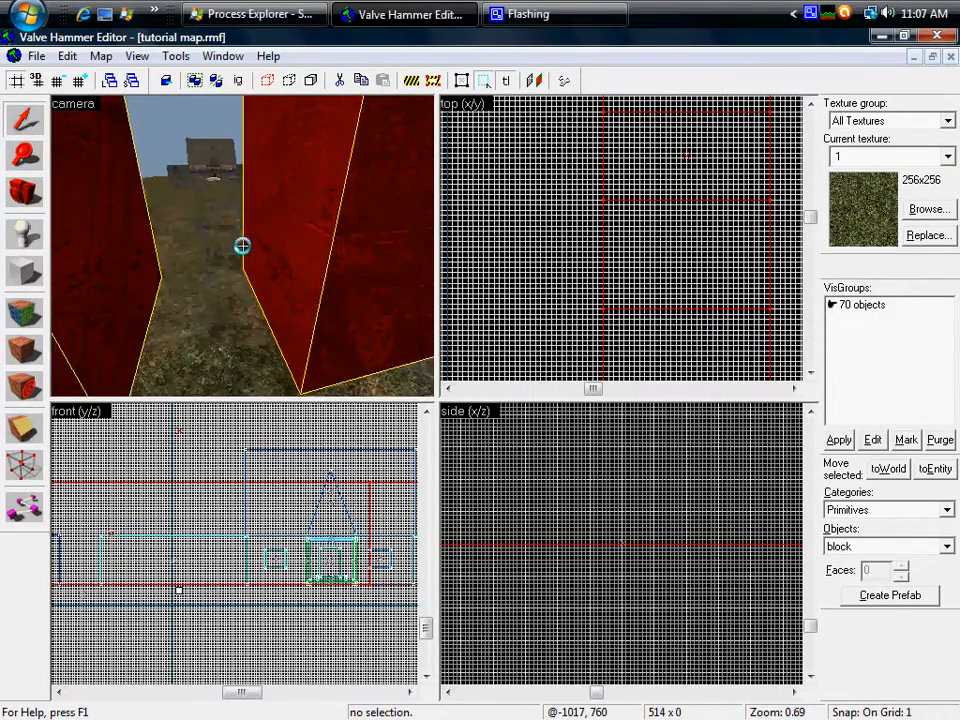
key(d)
key(w)
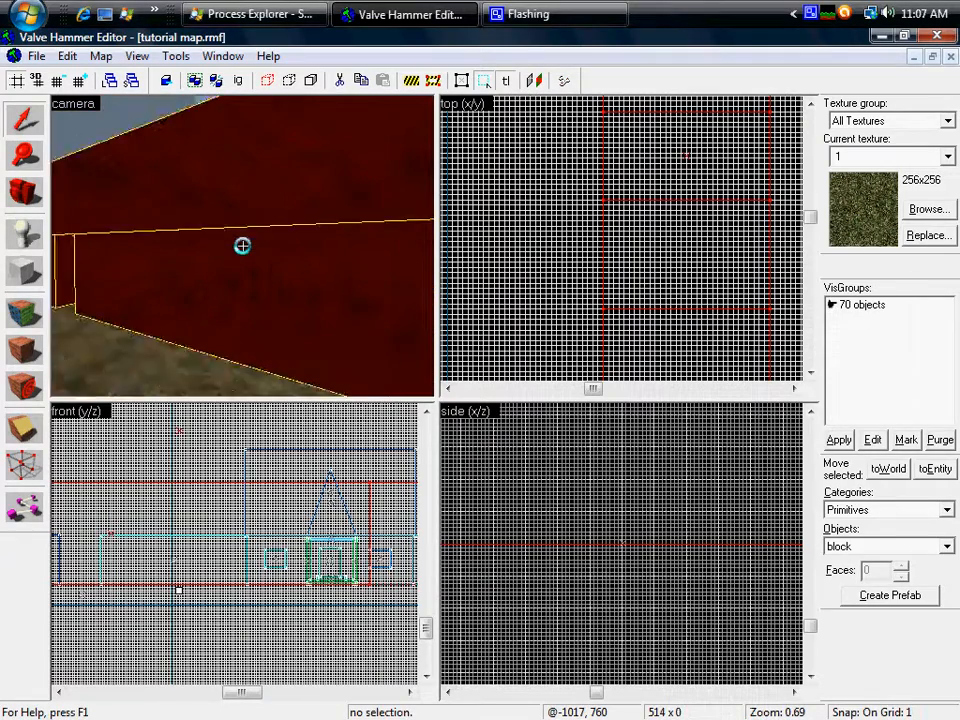
key(s)
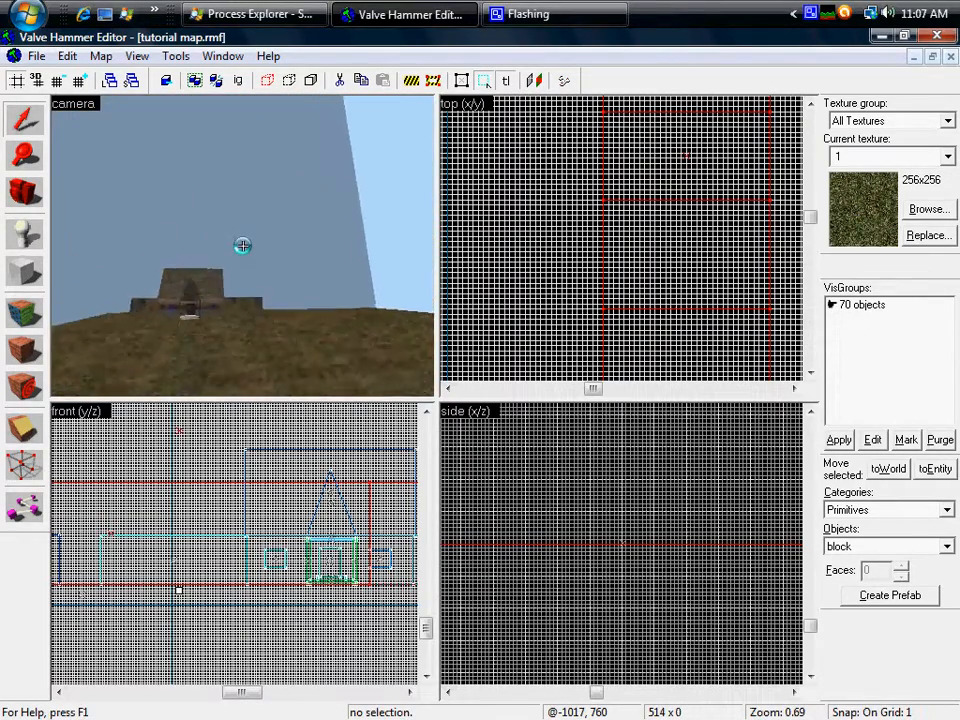
- Move the 3D view to the house and select the porch roof parts and support posts together
key(w)
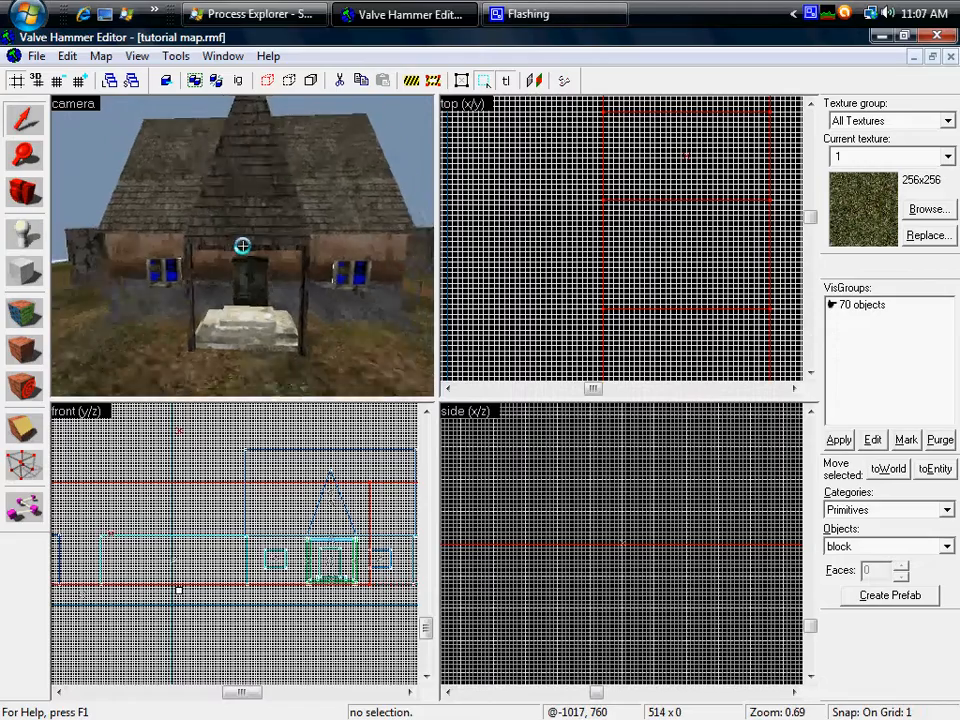
key(s)
click(242, 245)
key(w)
key(a)
ctrl+click(242, 245)
ctrl+click(242, 245)
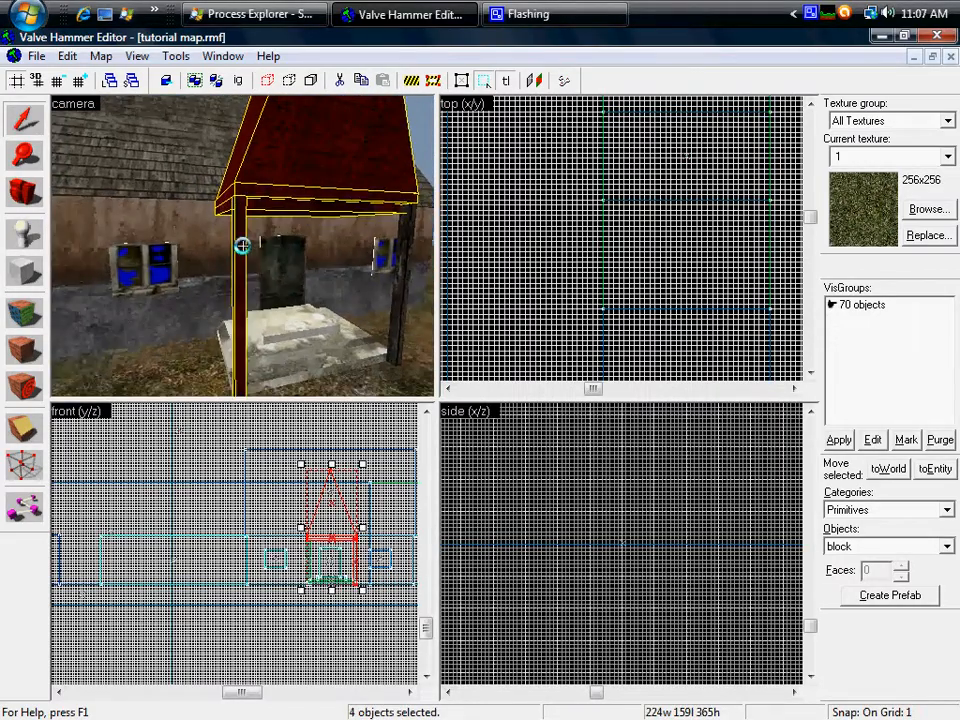
ctrl+click(242, 245)
ctrl+click(242, 245)
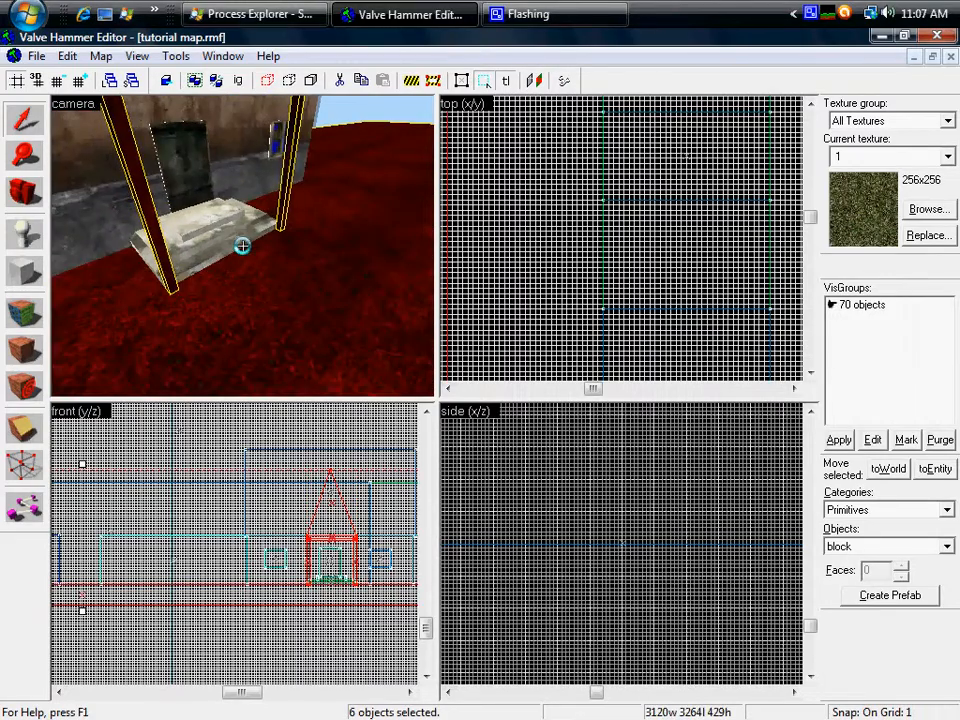
ctrl+click(242, 245)
- Select only the sloped middle slab of the porch steps and show its vertices for editing
click(242, 245)
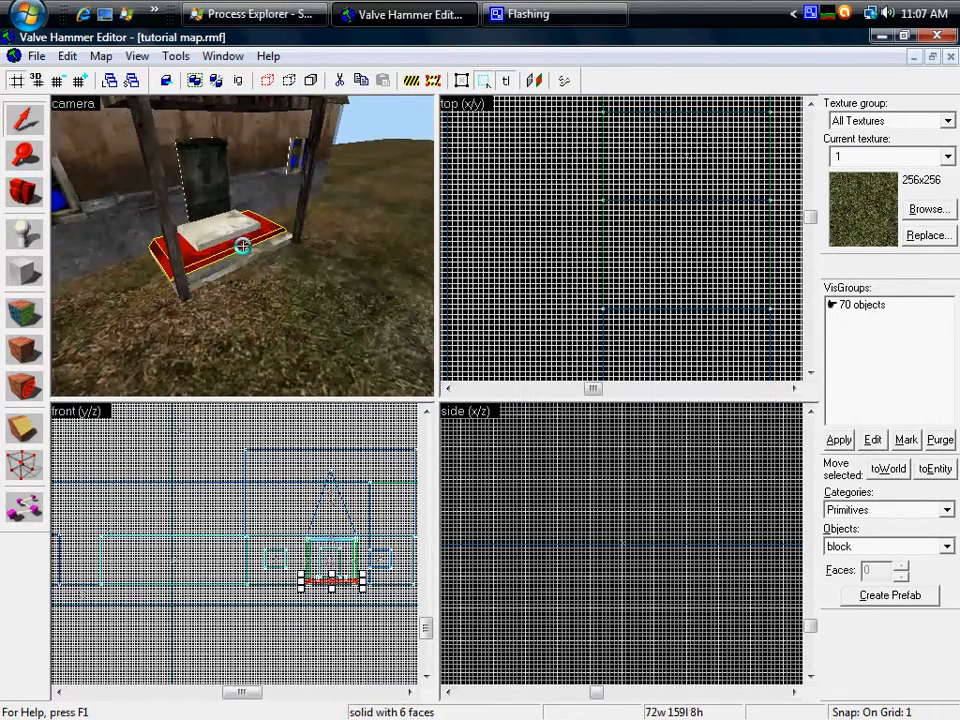
key(a)
key(w)
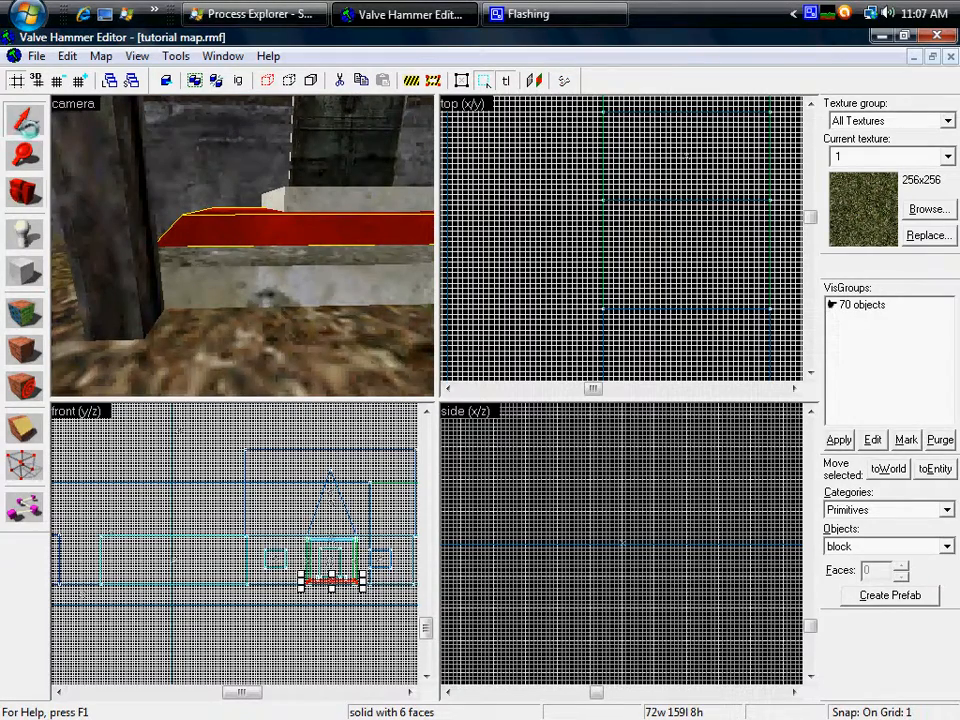
click(24, 465)
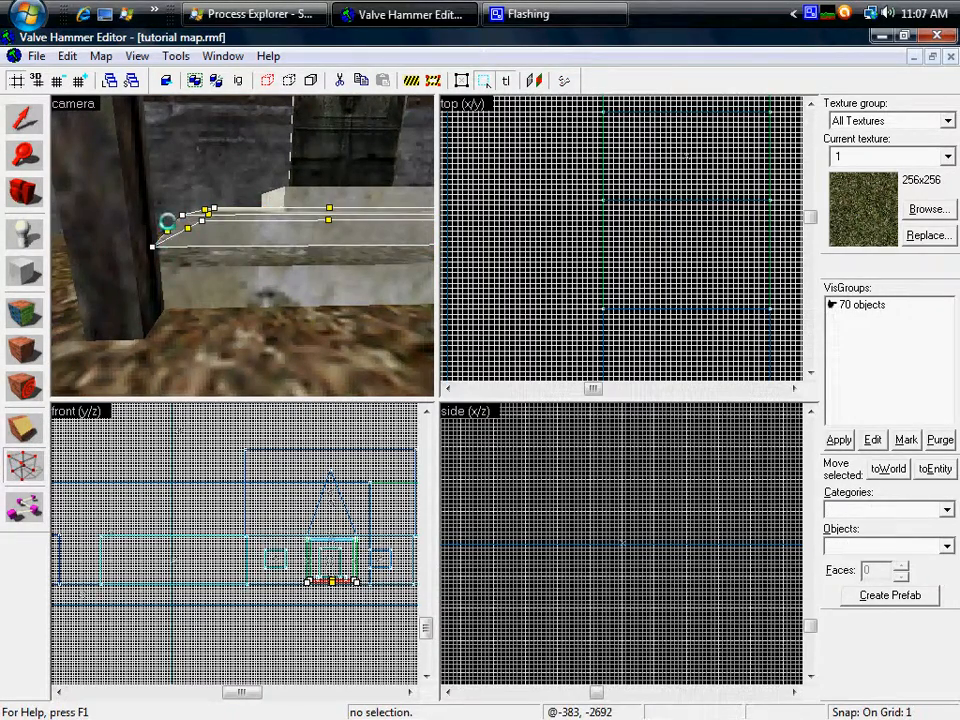
- Examine the sloped slab's shape in the 3D view and switch from vertex editing to the Selection tool
key(z)
key(w)
key(d)
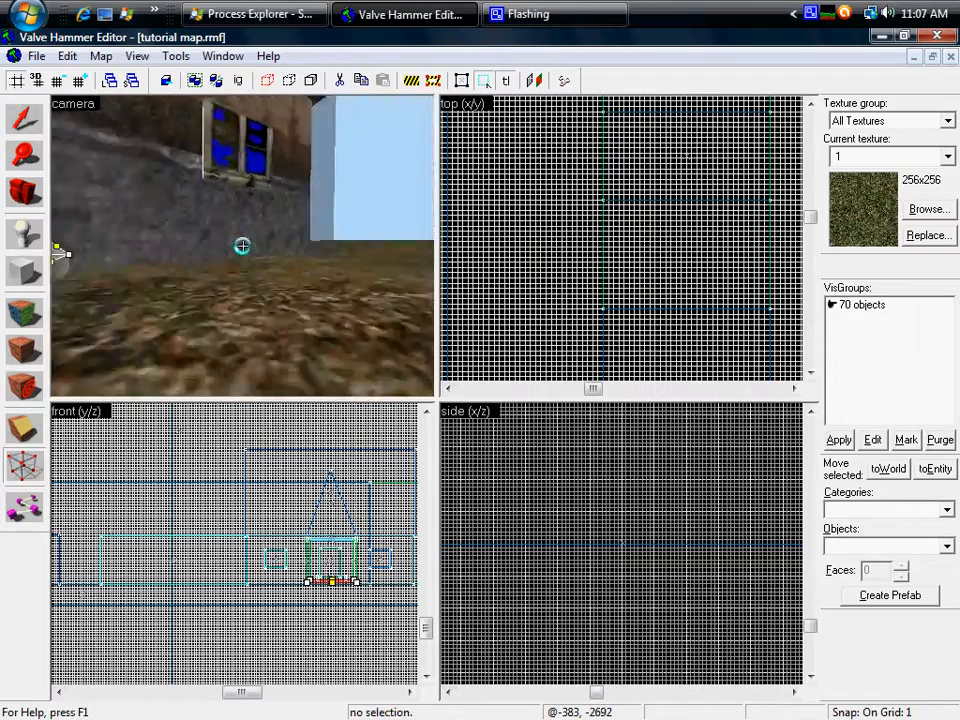
key(s)
scroll(620, 240, down, 4)
scroll(620, 240, up, 5)
scroll(650, 215, up, 3)
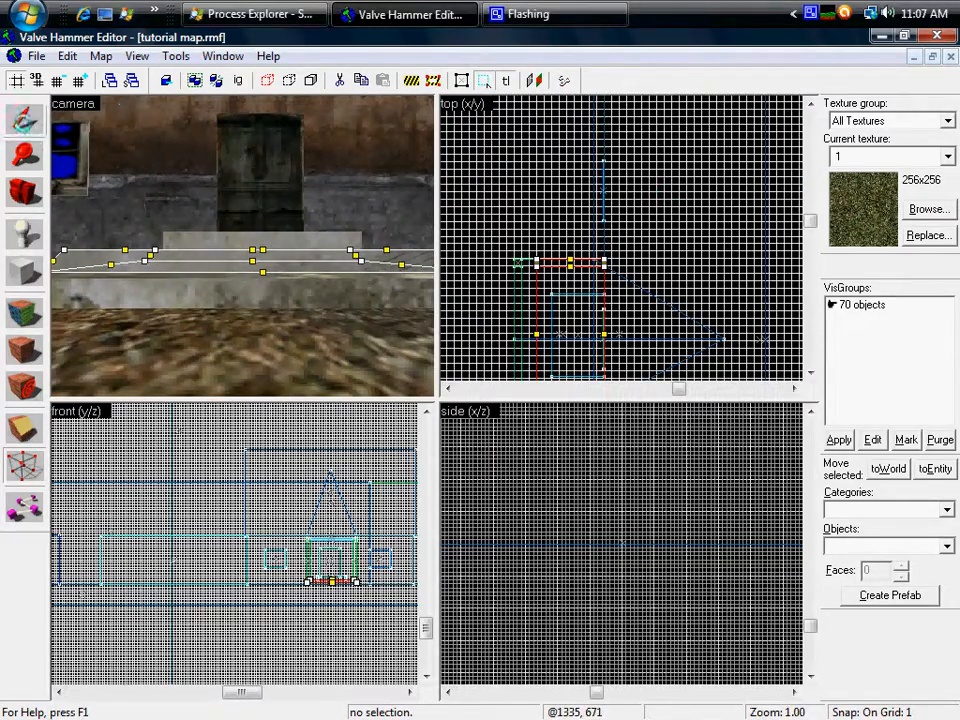
scroll(522, 256, up, 3)
key(w)
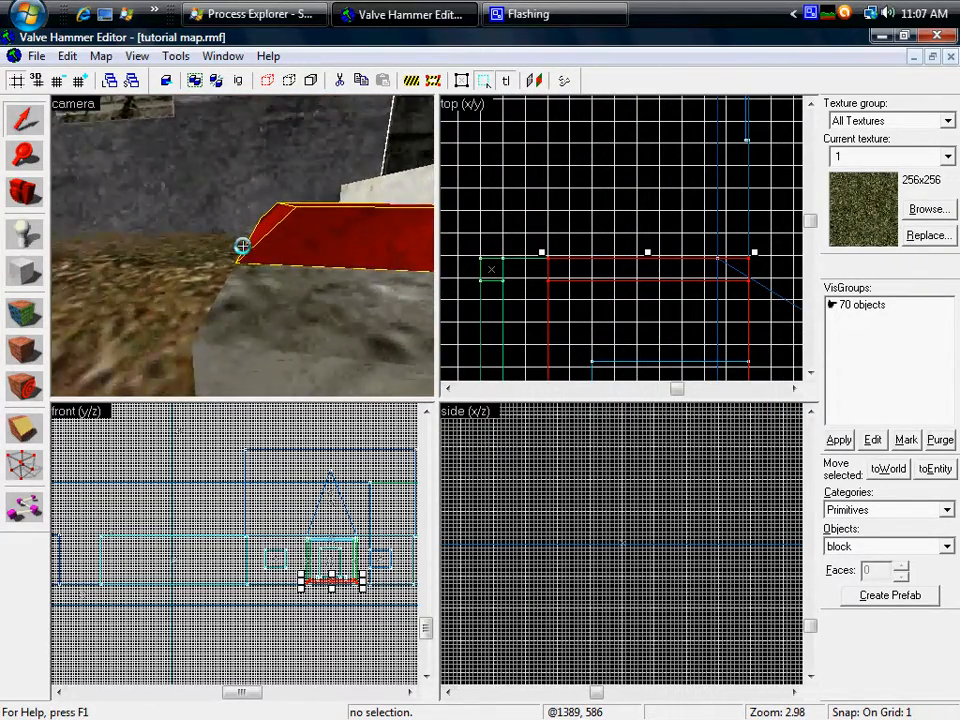
- Stretch the whole sloped slab to 239 units long by its upper edge in the top view and inspect its slanted end in 3D
key(z)
scroll(645, 258, down, 2)
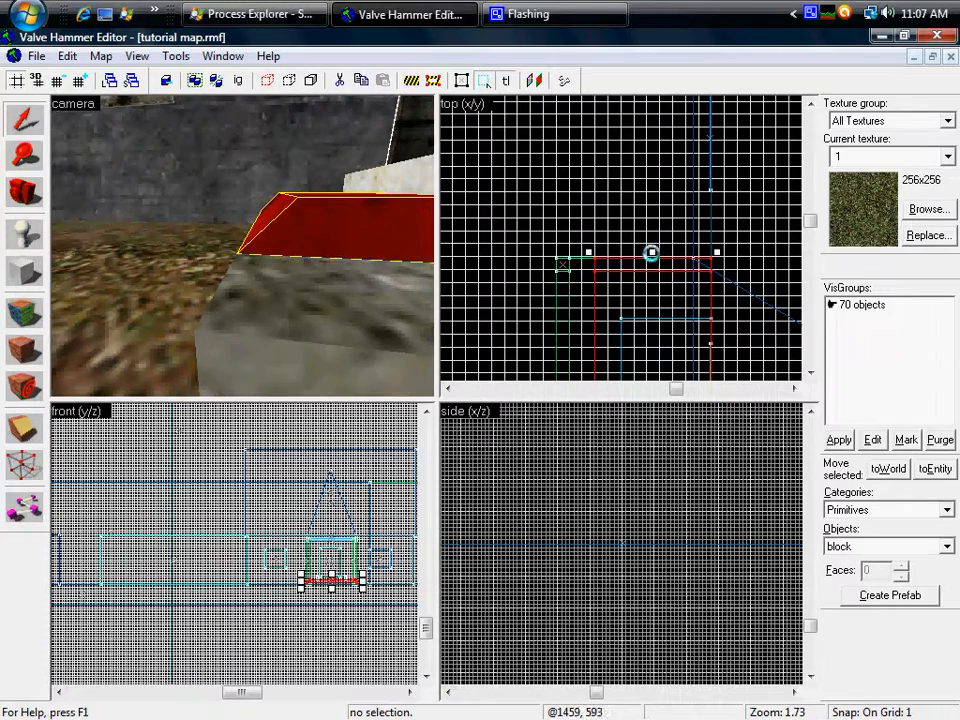
click(652, 250)
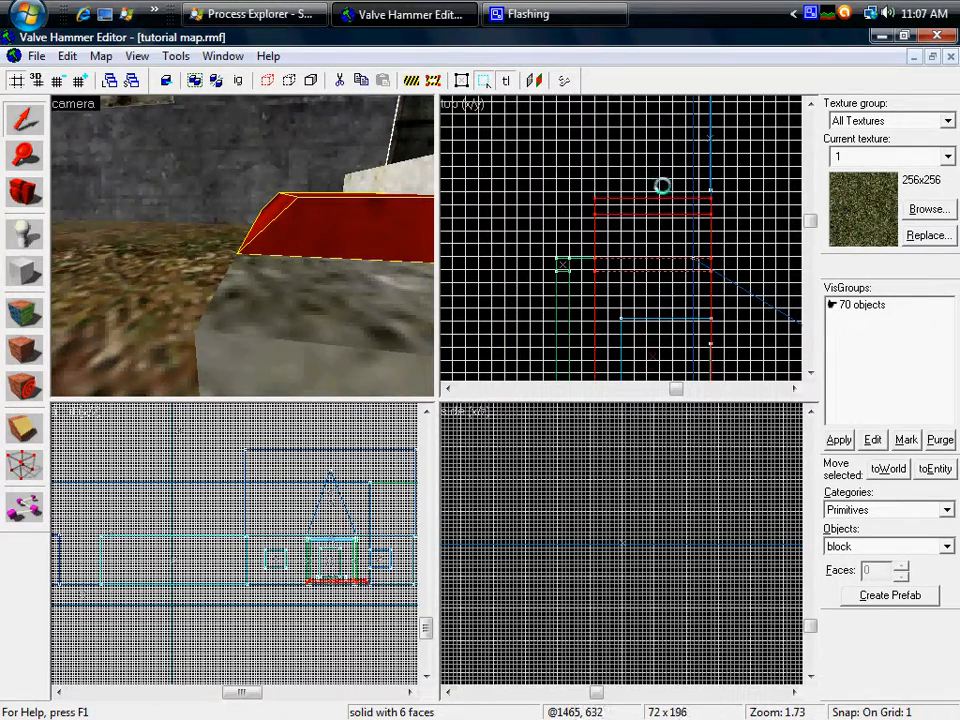
drag(670, 121, 670, 121)
key(z)
key(s)
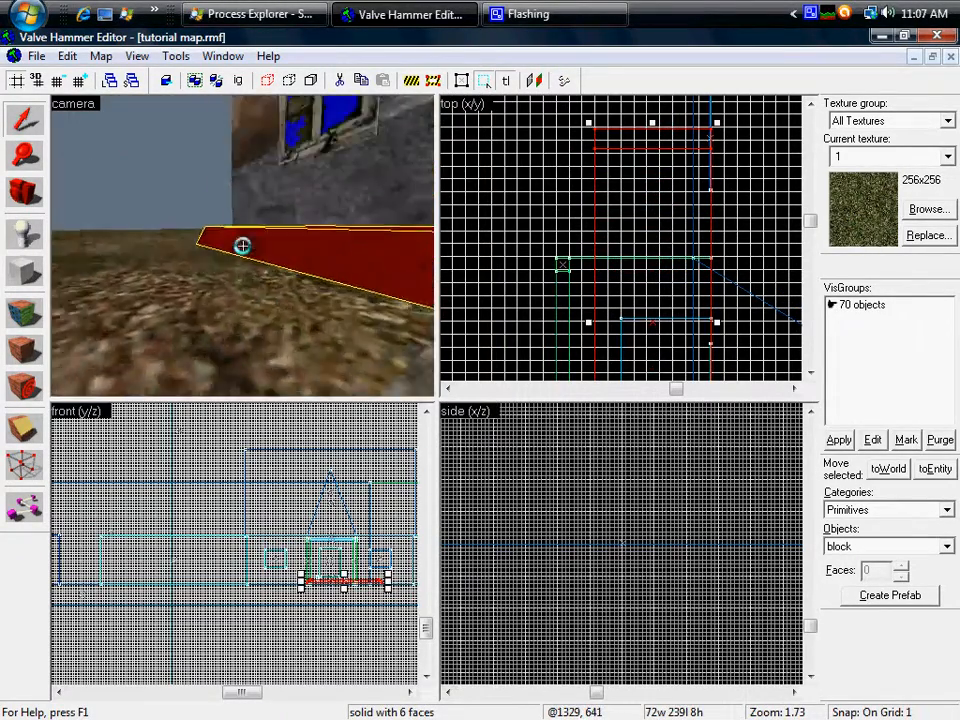
key(d)
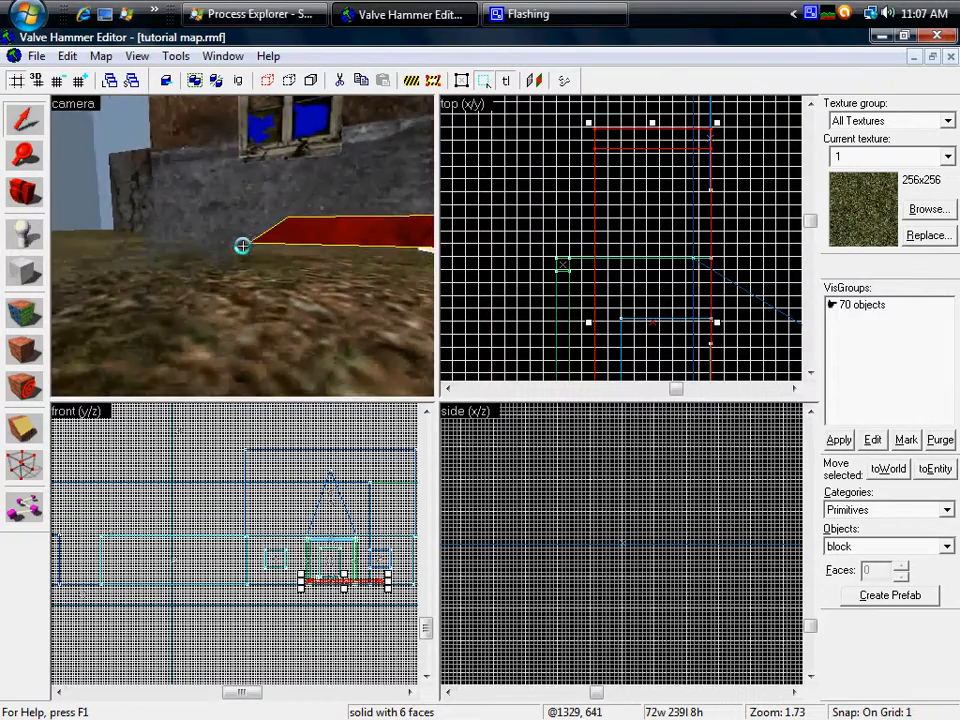
key(w)
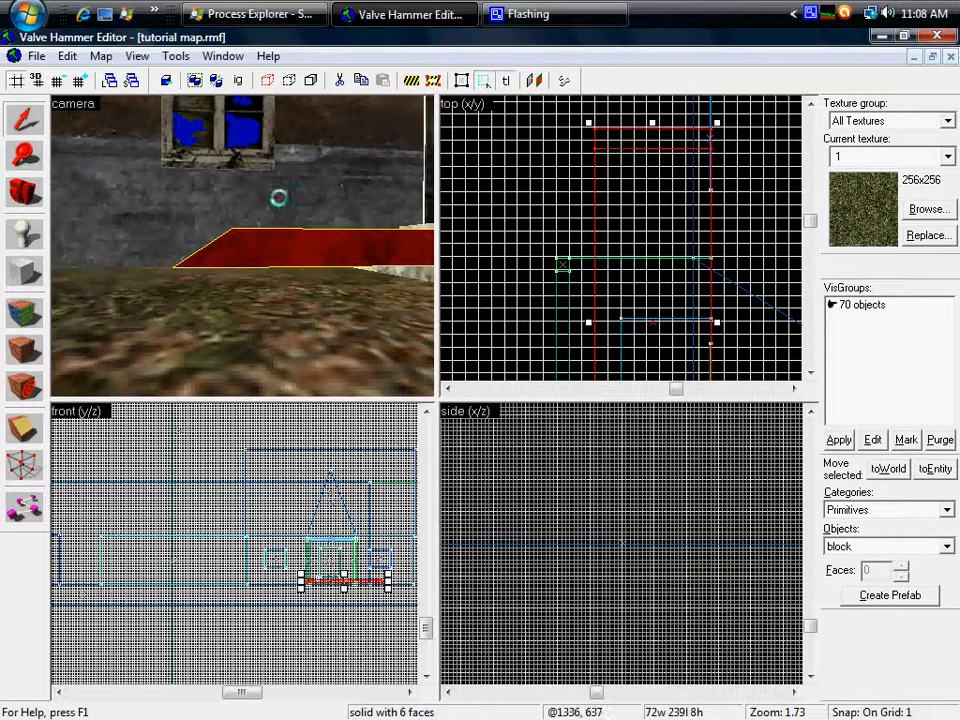
- Undo the slab's stretch and examine the original slope of its end in the 3D view
click(67, 56)
click(80, 78)
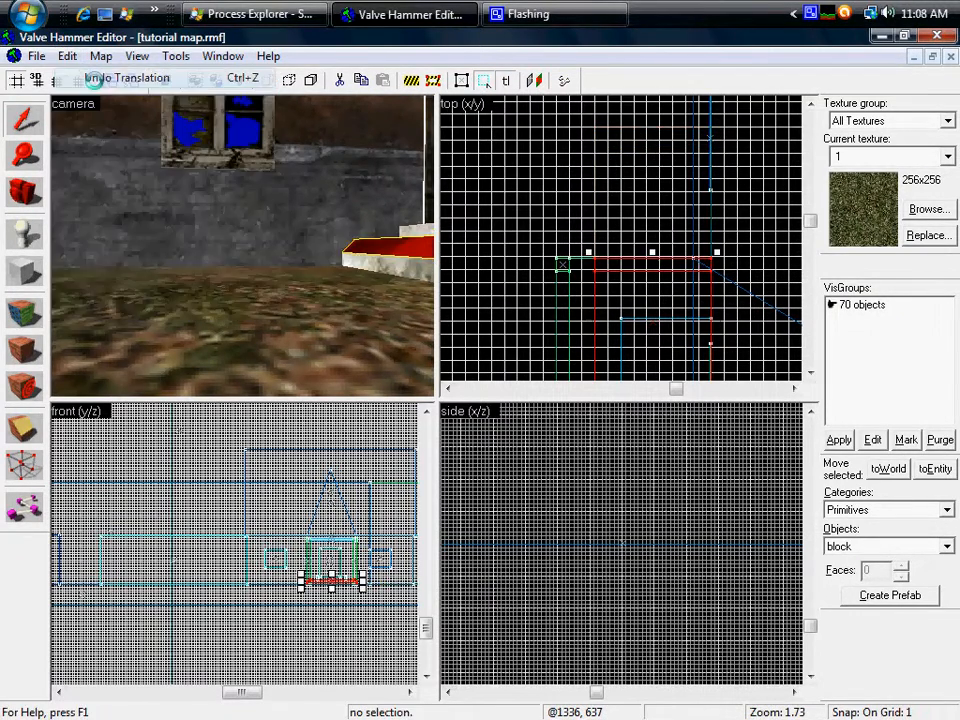
key(w)
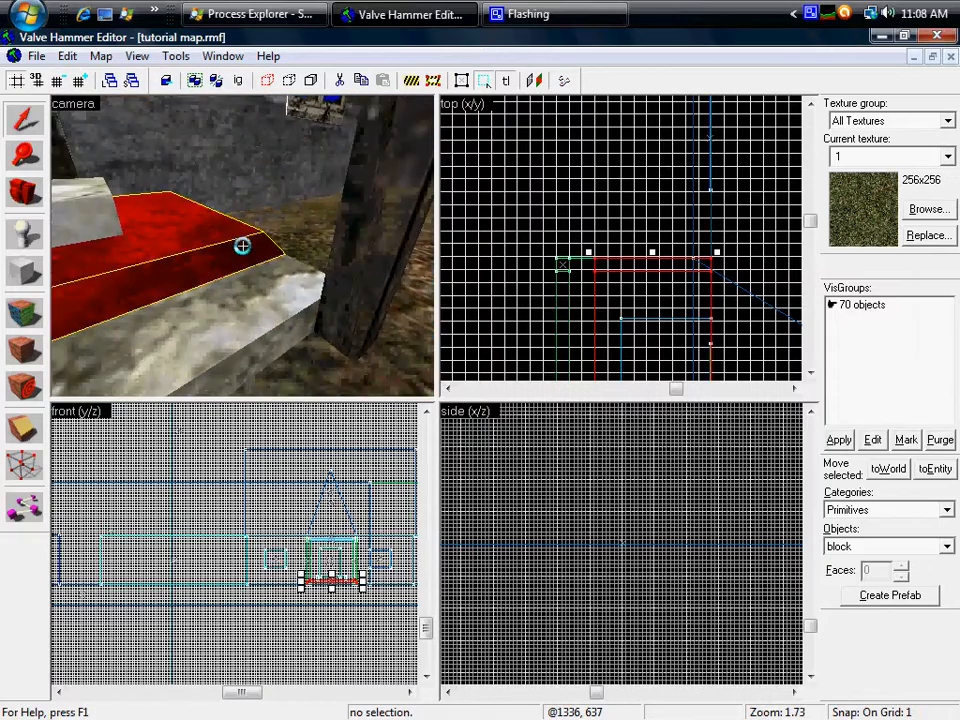
key(w)
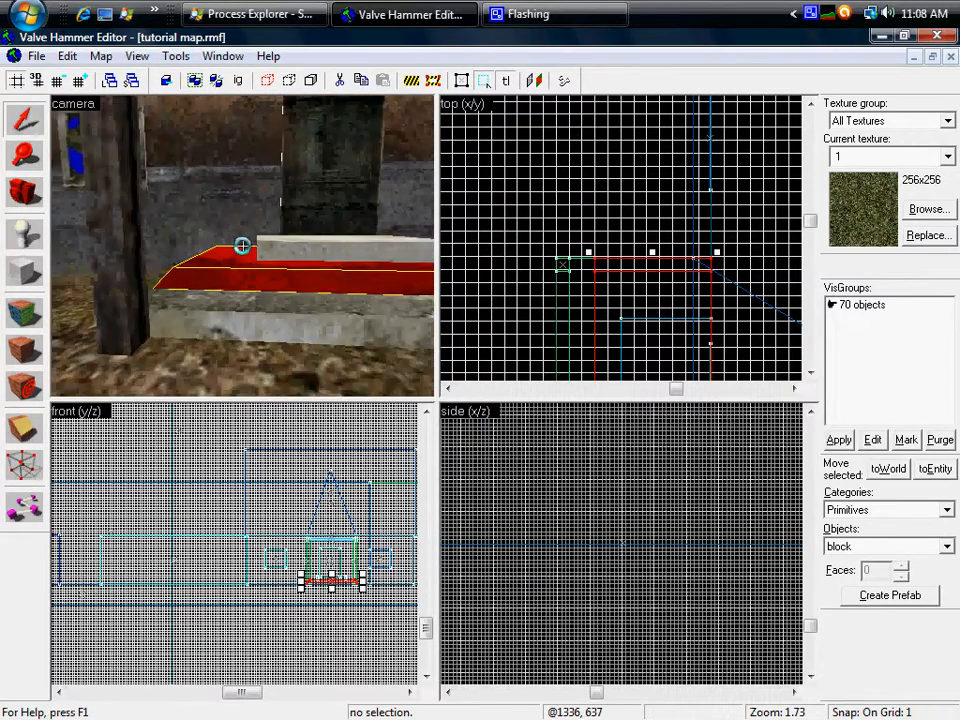
key(z)
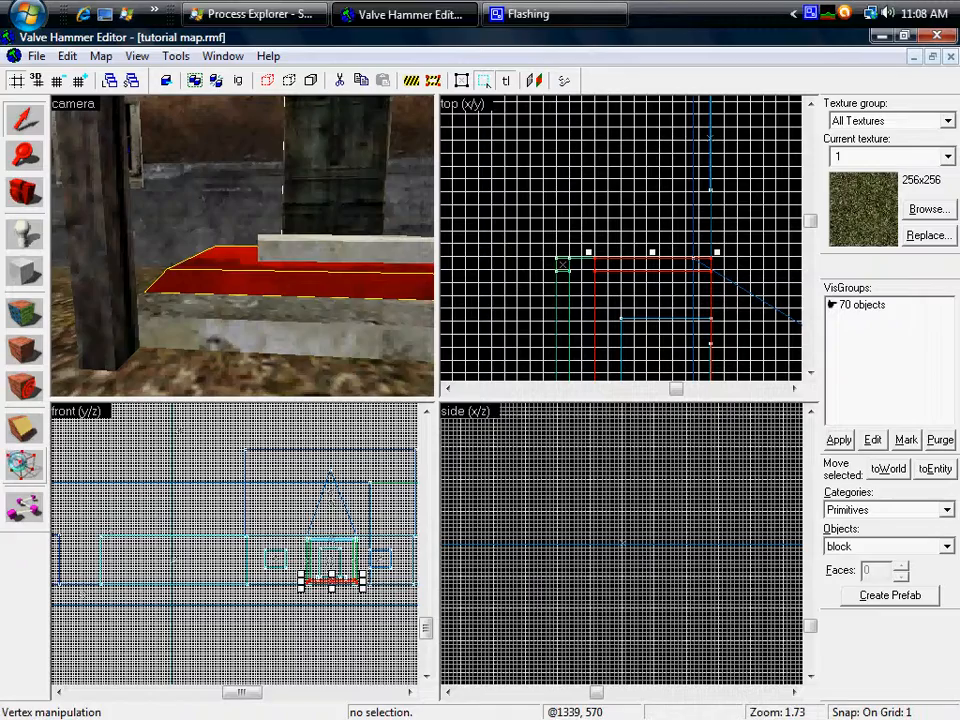
- Select the slab's end vertices in vertex editing, move them outward past the post and align them with the slab's height in the front view
click(22, 464)
scroll(720, 306, down, 6)
scroll(705, 318, up, 4)
drag(120, 291, 94, 250)
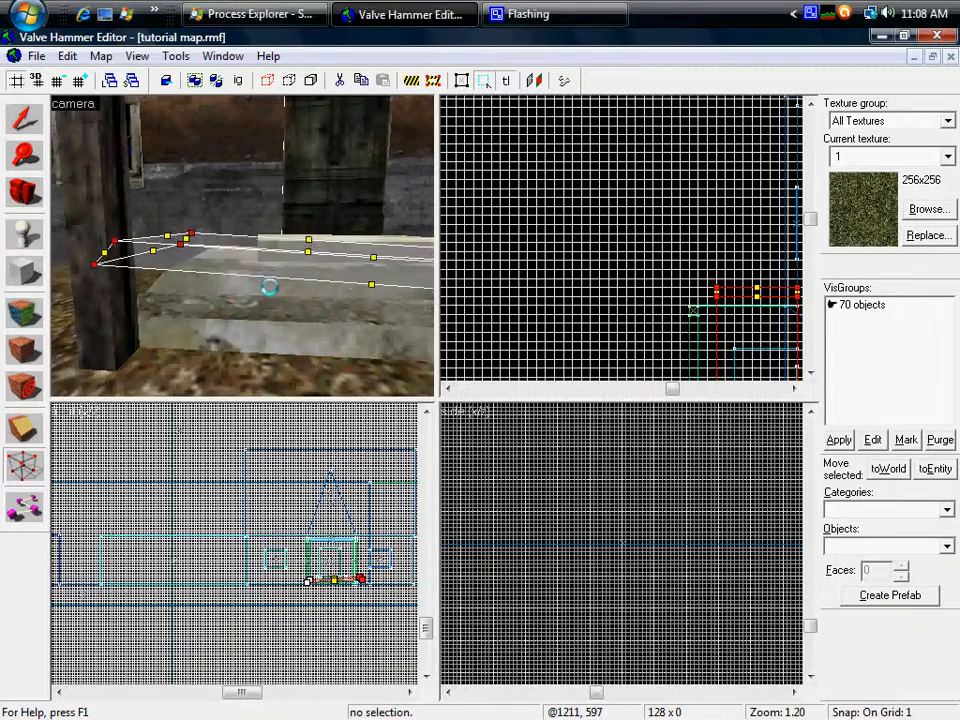
scroll(359, 594, down, 4)
scroll(355, 588, up, 9)
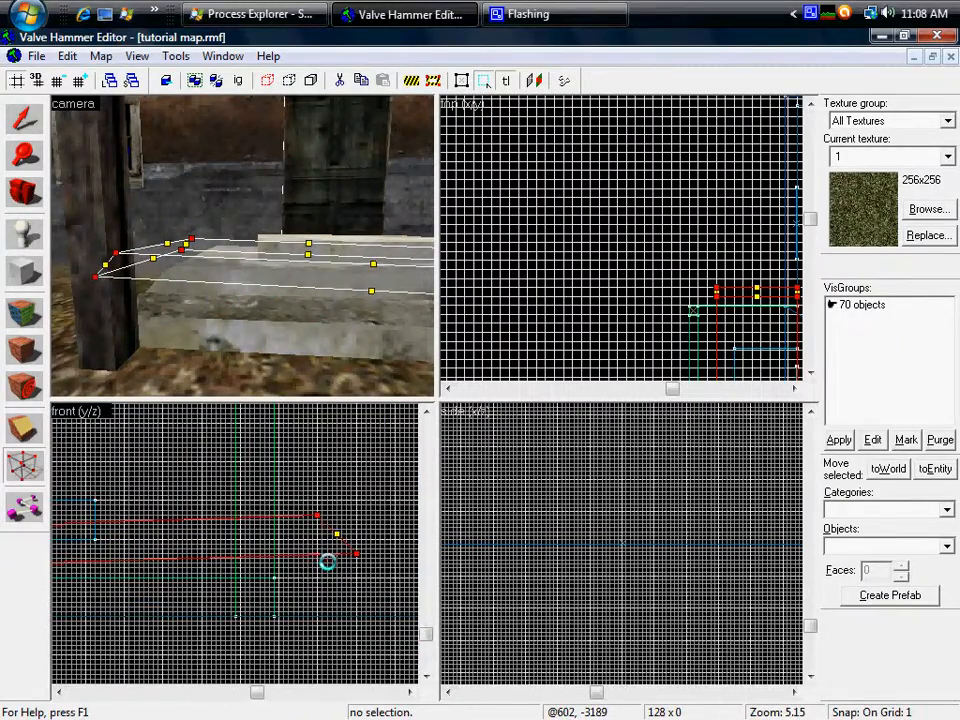
drag(329, 563, 343, 527)
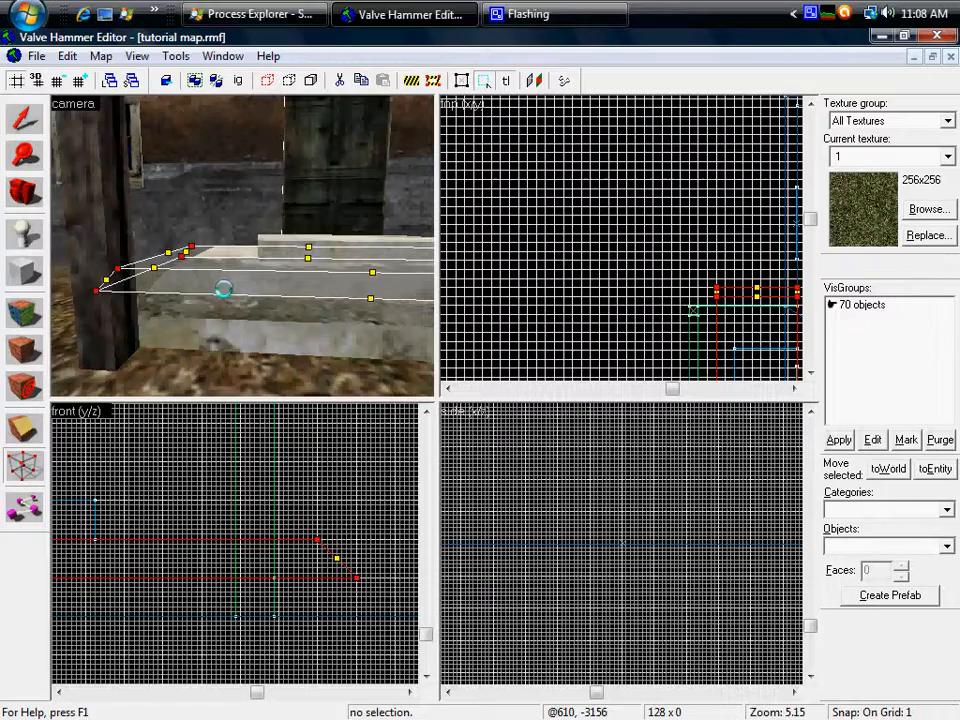
- Extend the slab's end vertices farther along the house wall, inspect the slope in 3D, leave vertex editing and undo the extension
key(z)
key(s)
key(w)
key(w)
key(s)
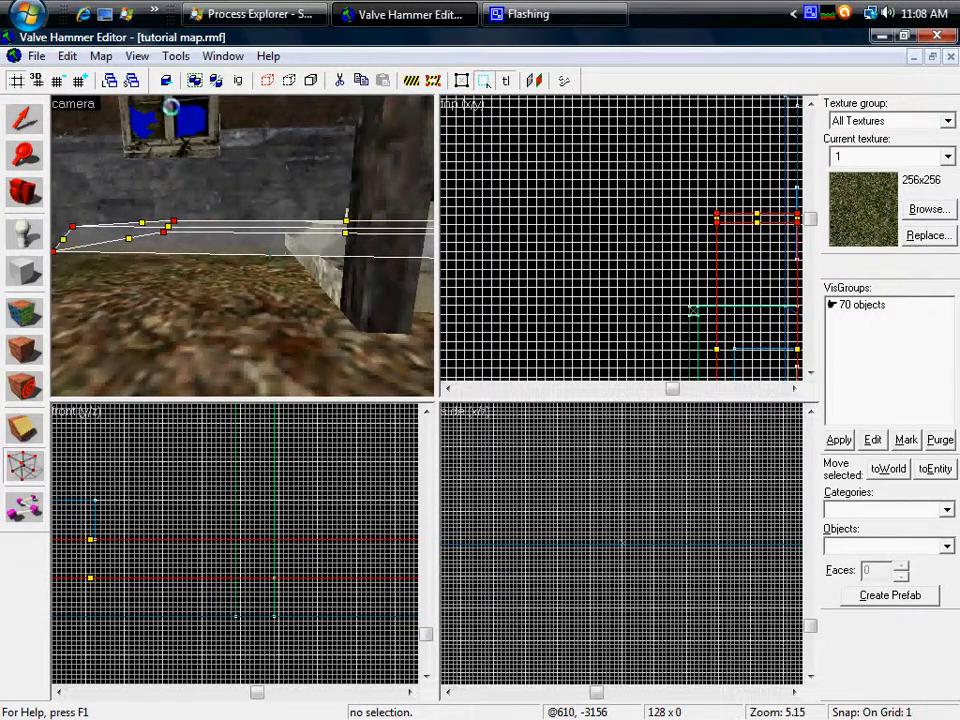
click(14, 118)
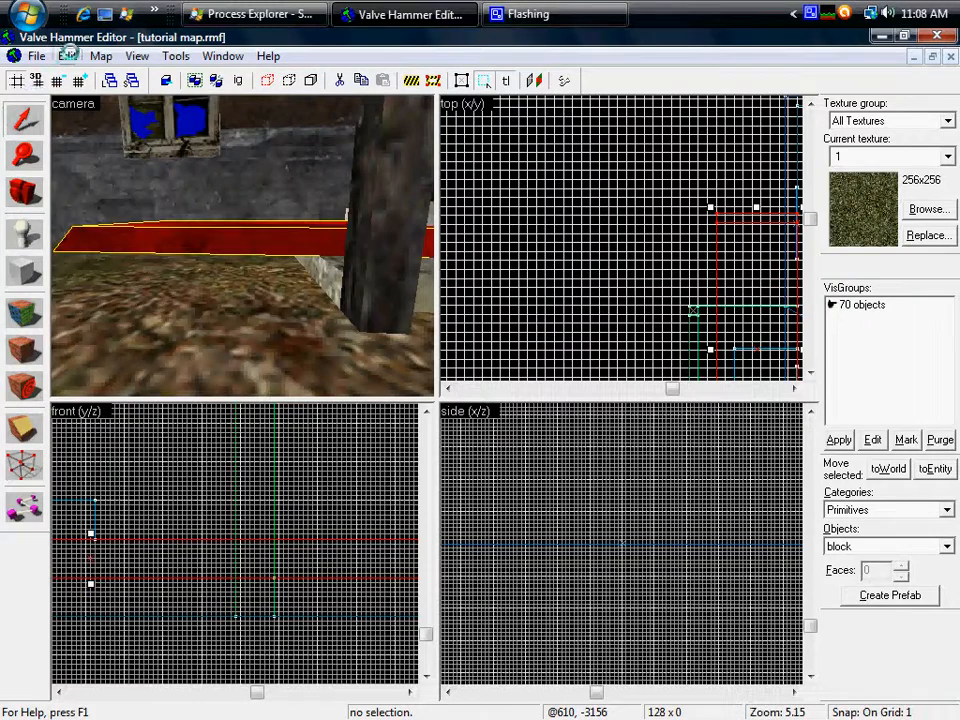
click(68, 55)
click(80, 77)
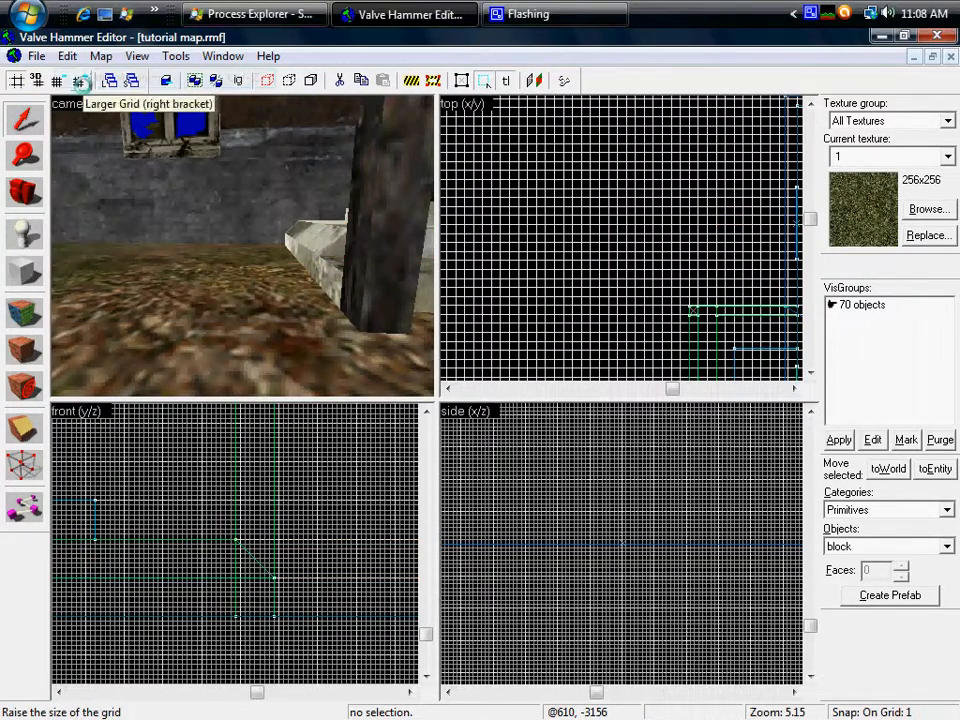
- Select the porch roof, its beams, the support posts and all the step slabs together in the 3D view
key(z)
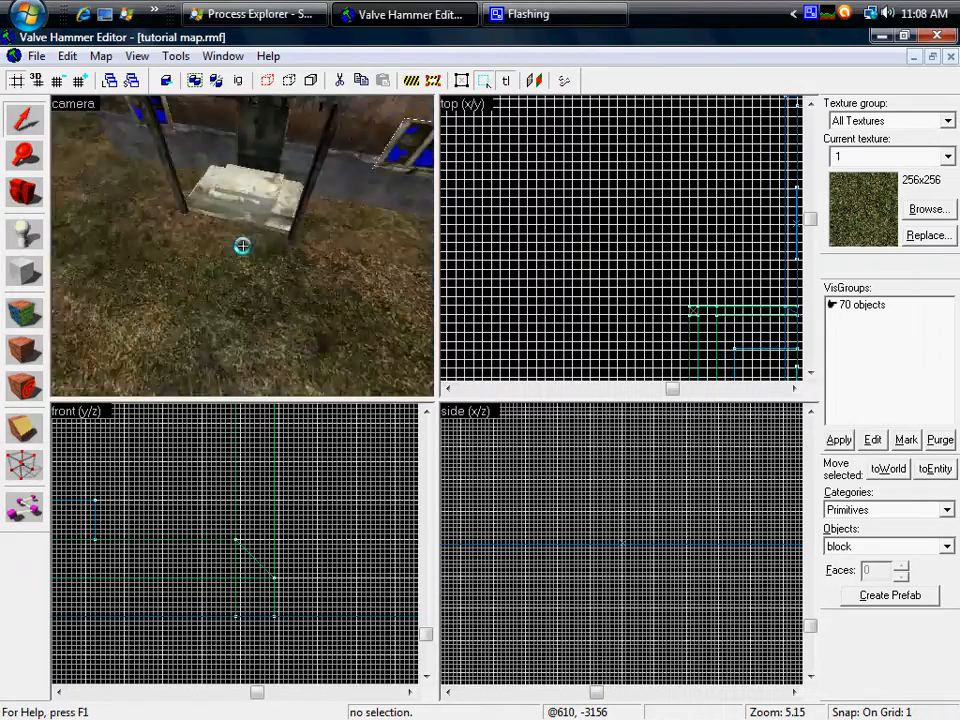
click(242, 245)
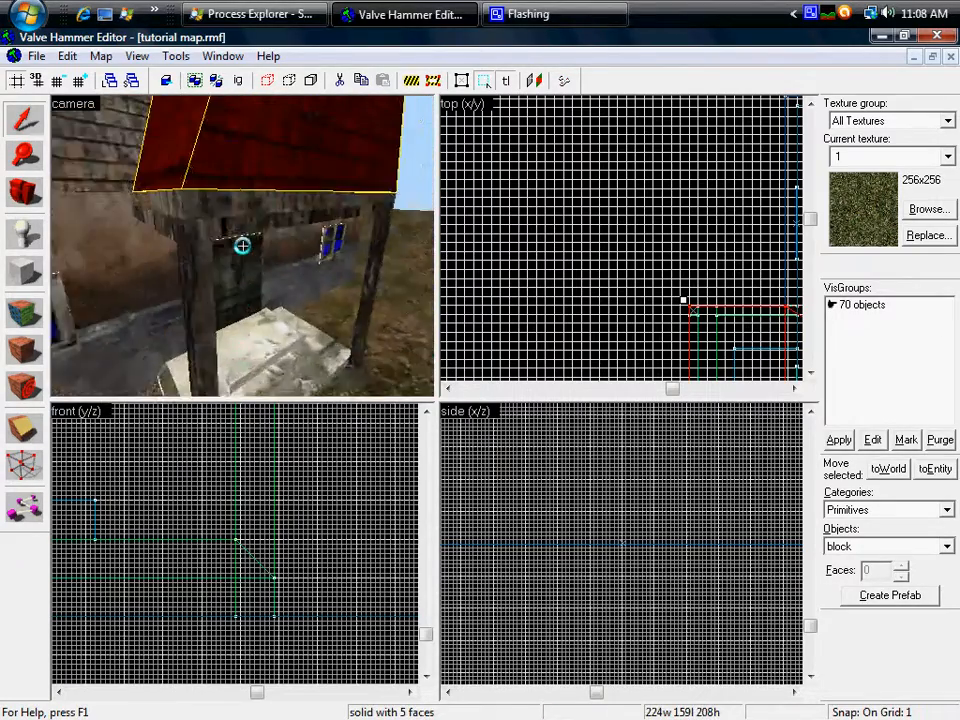
ctrl+click(242, 245)
ctrl+click(242, 245)
ctrl+click(242, 245)
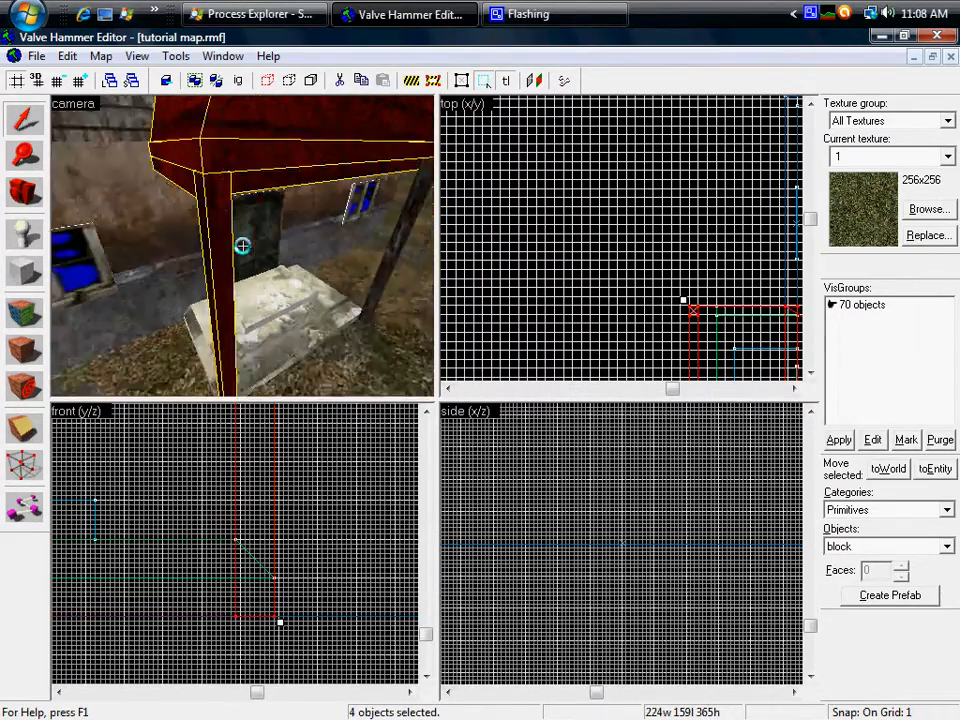
ctrl+click(242, 245)
ctrl+click(242, 245)
ctrl+click(242, 245)
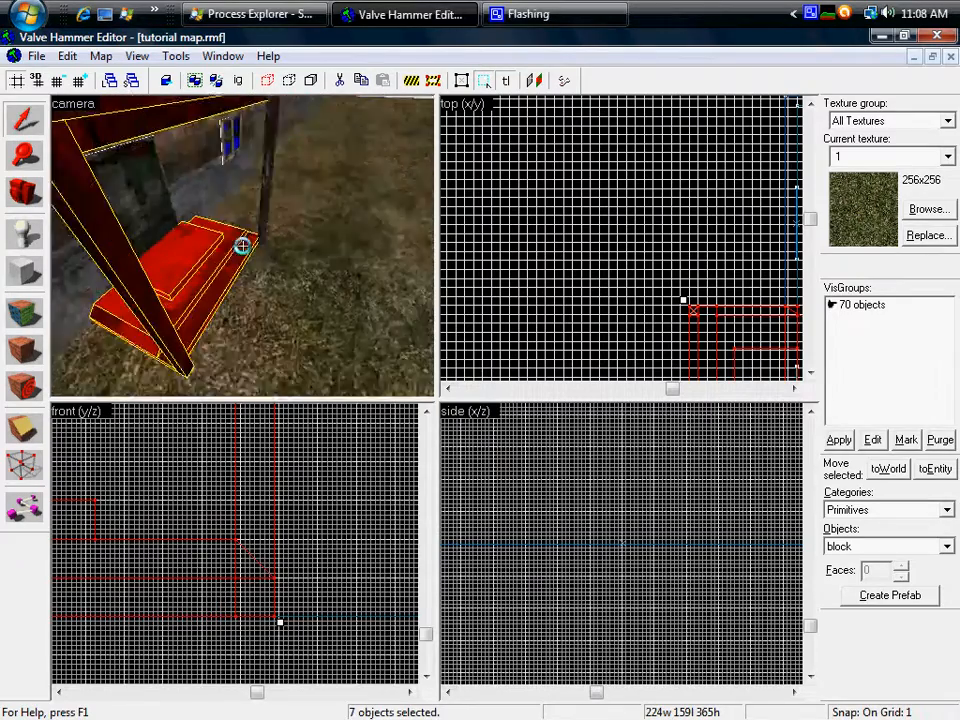
ctrl+click(242, 245)
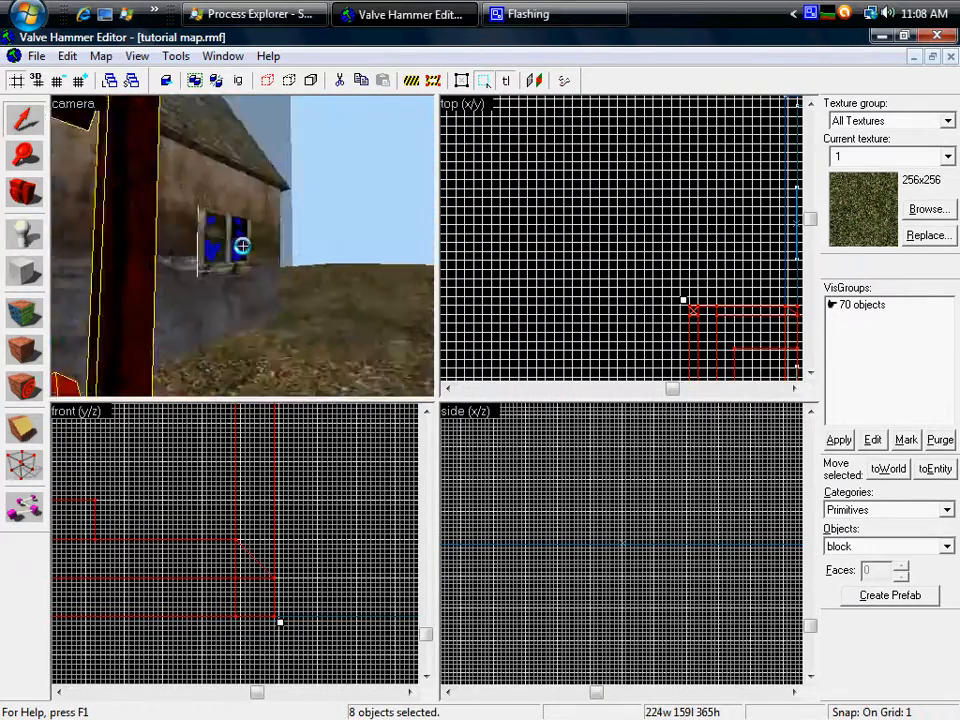
- Show the selected porch parts' vertices and select those at the porch's upper end in the top view, excluding the smallest step
key(s)
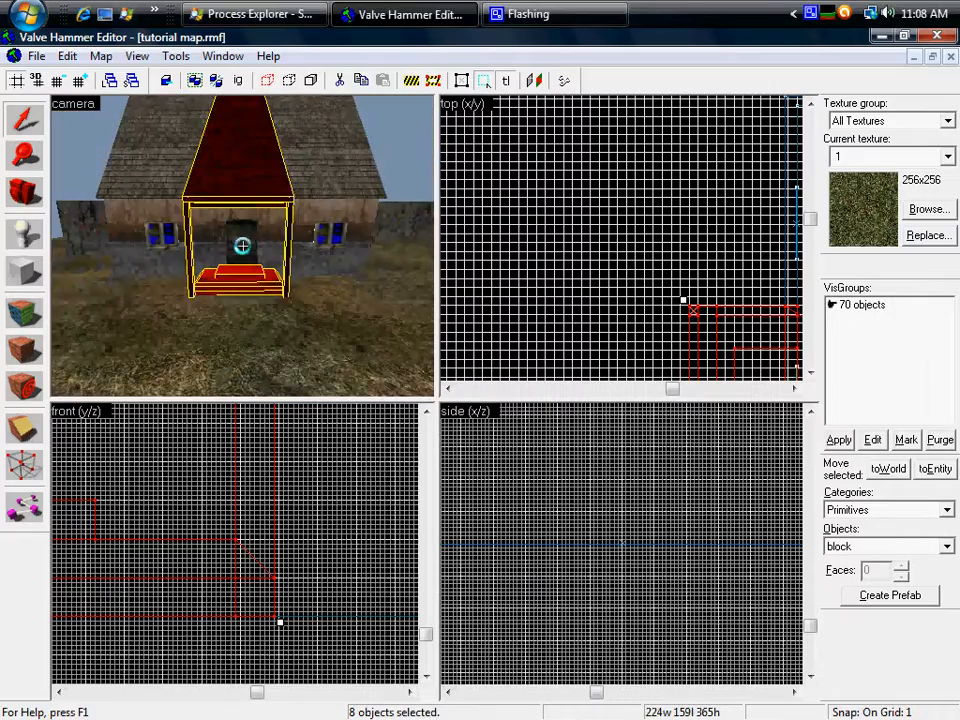
key(z)
scroll(552, 261, down, 8)
scroll(580, 270, up, 7)
scroll(572, 289, up, 2)
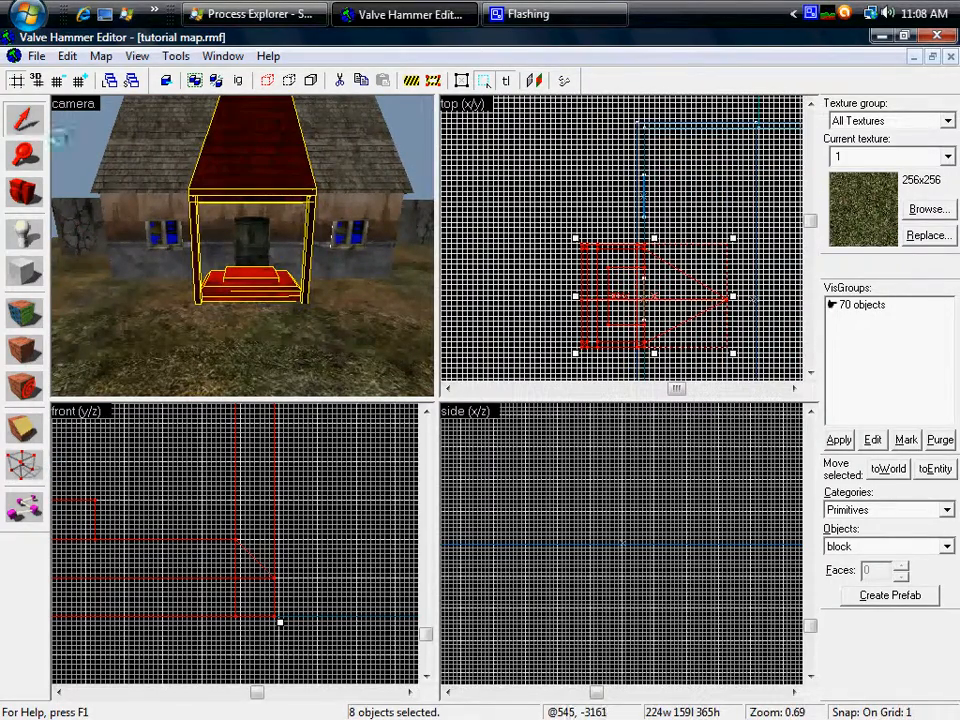
click(24, 465)
scroll(590, 200, up, 7)
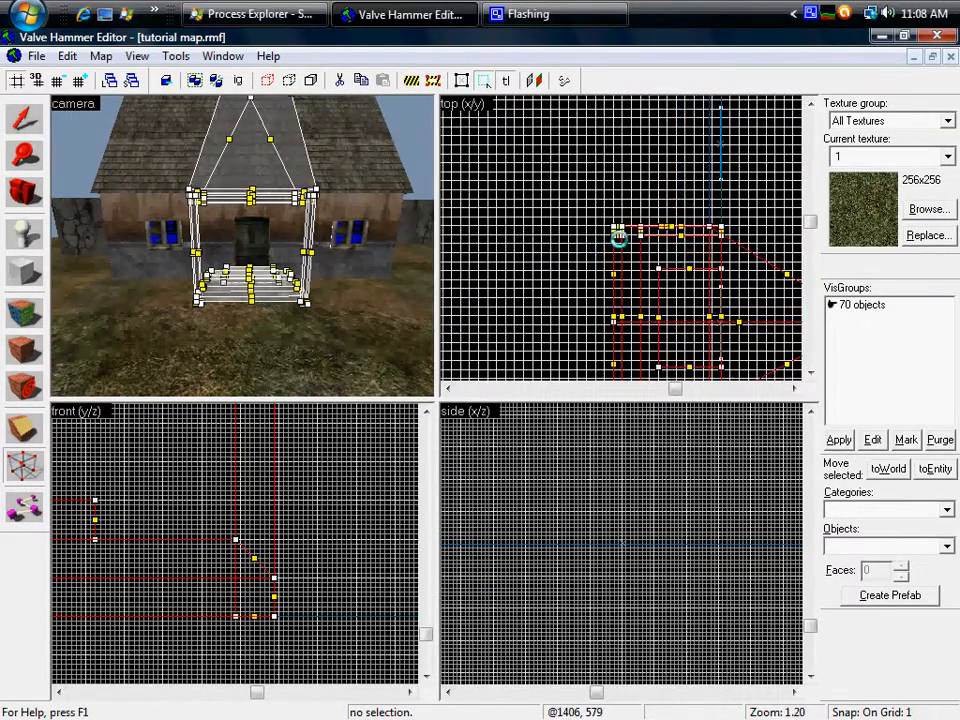
drag(650, 252, 763, 256)
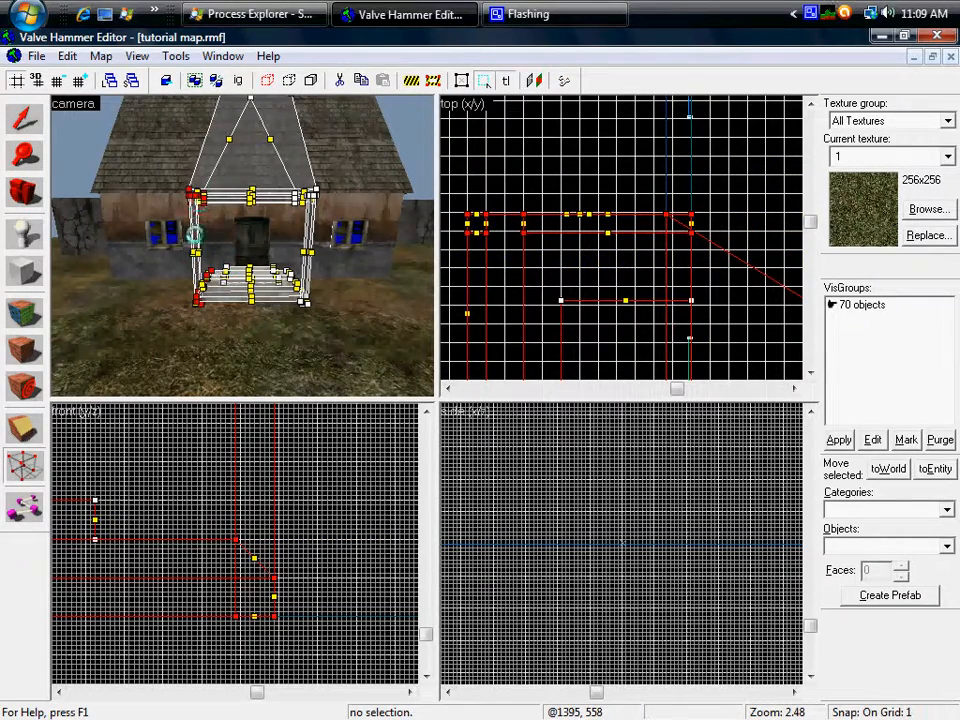
- Move the selected porch end vertices outward in the top view until the porch nearly reaches the upper corner of the house
key(z)
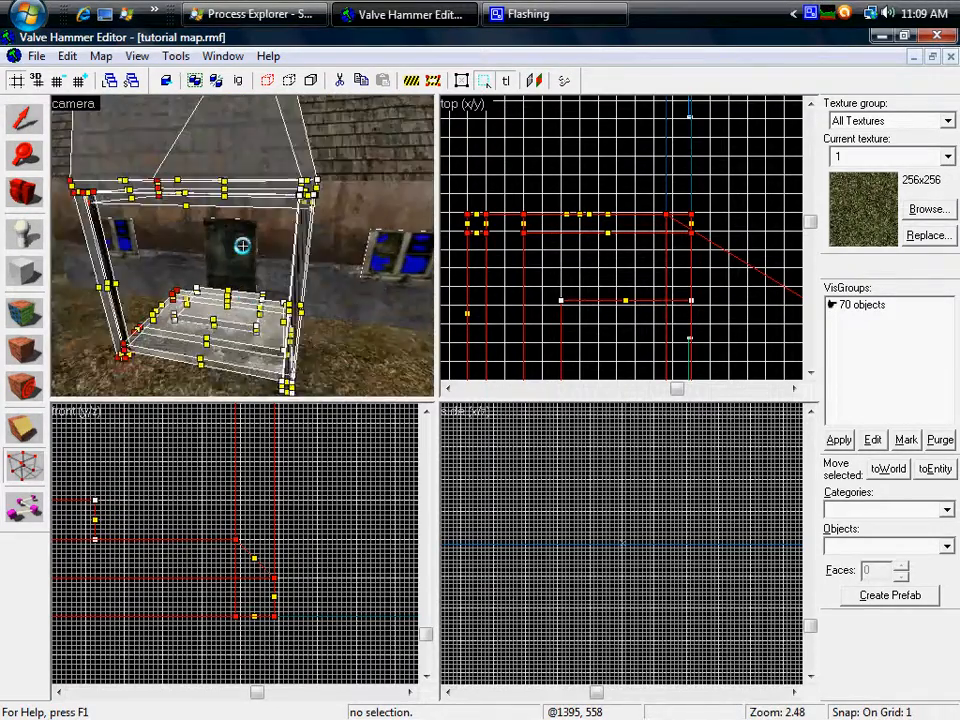
key(z)
scroll(604, 219, down, 9)
scroll(606, 221, up, 4)
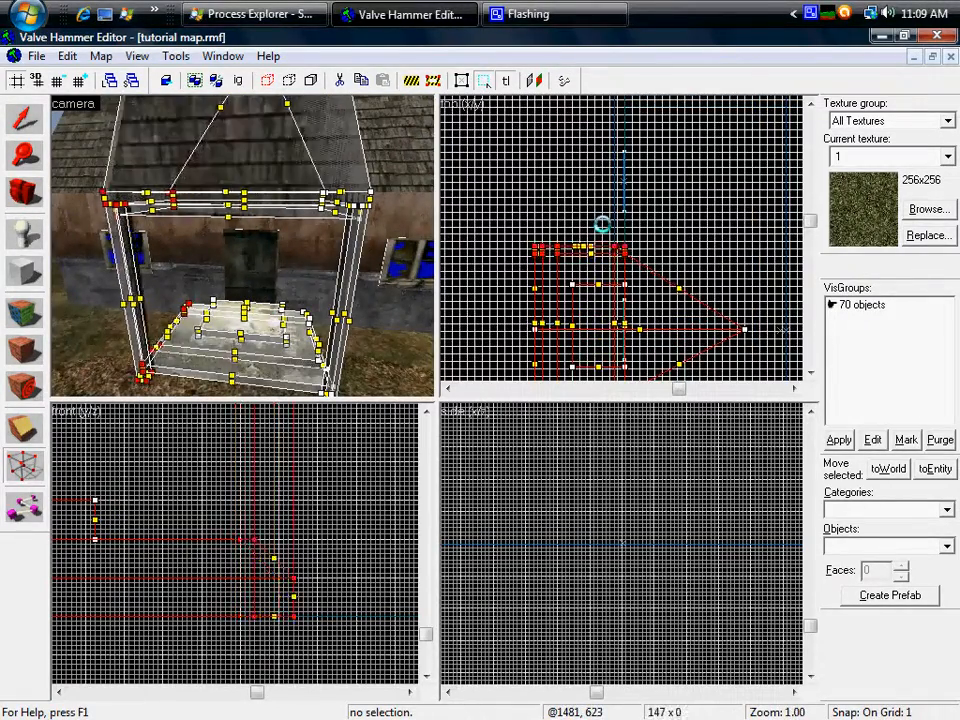
scroll(606, 221, down, 6)
scroll(620, 180, up, 6)
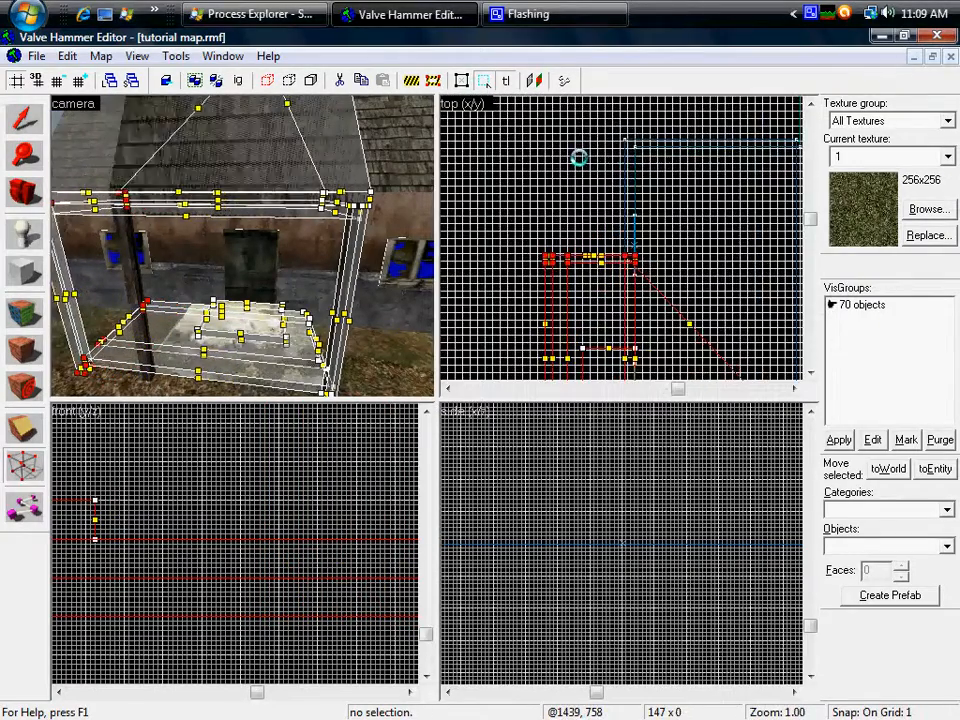
scroll(585, 152, up, 2)
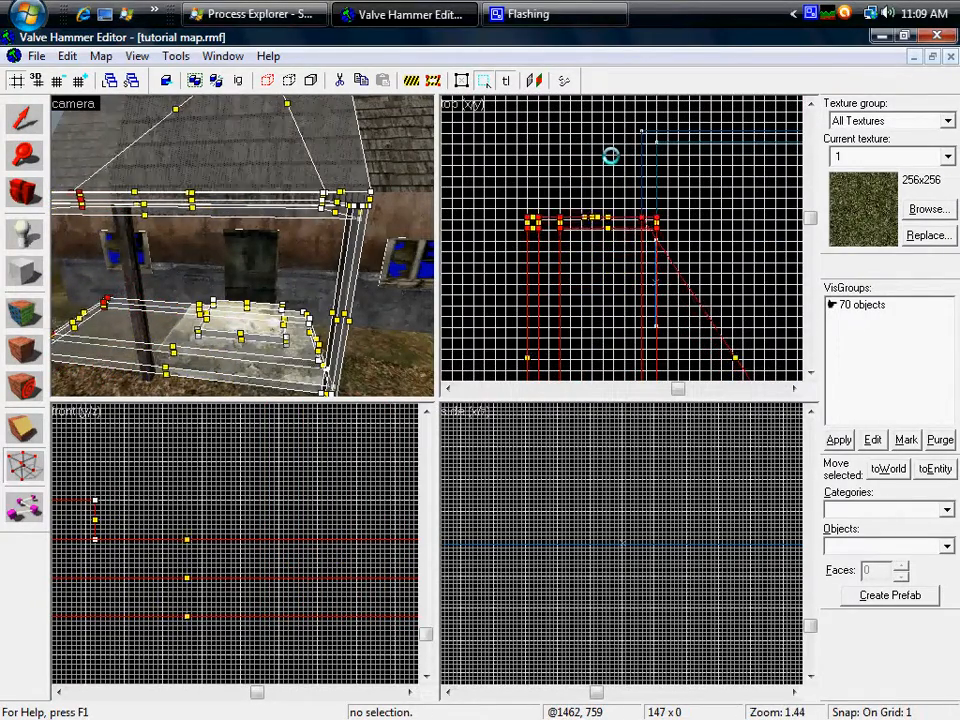
key(Up)
key(Up)
key(Up)
key(Up)
key(Up)
key(Up)
key(Up)
key(Up)
key(Up)
key(Up)
key(Up)
key(Up)
key(Up)
key(Up)
key(Up)
key(Up)
key(Up)
key(Up)
key(Up)
key(Up)
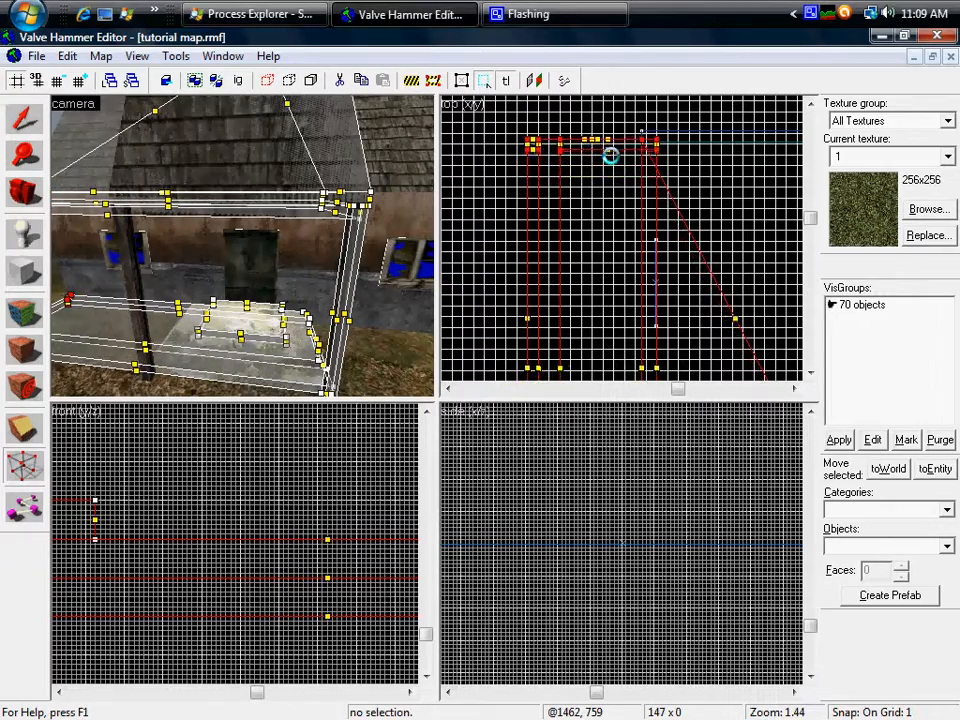
- Select the porch vertices at the lower end in the top view and move them outward to the house's lower corner
scroll(610, 156, down, 10)
scroll(606, 215, up, 8)
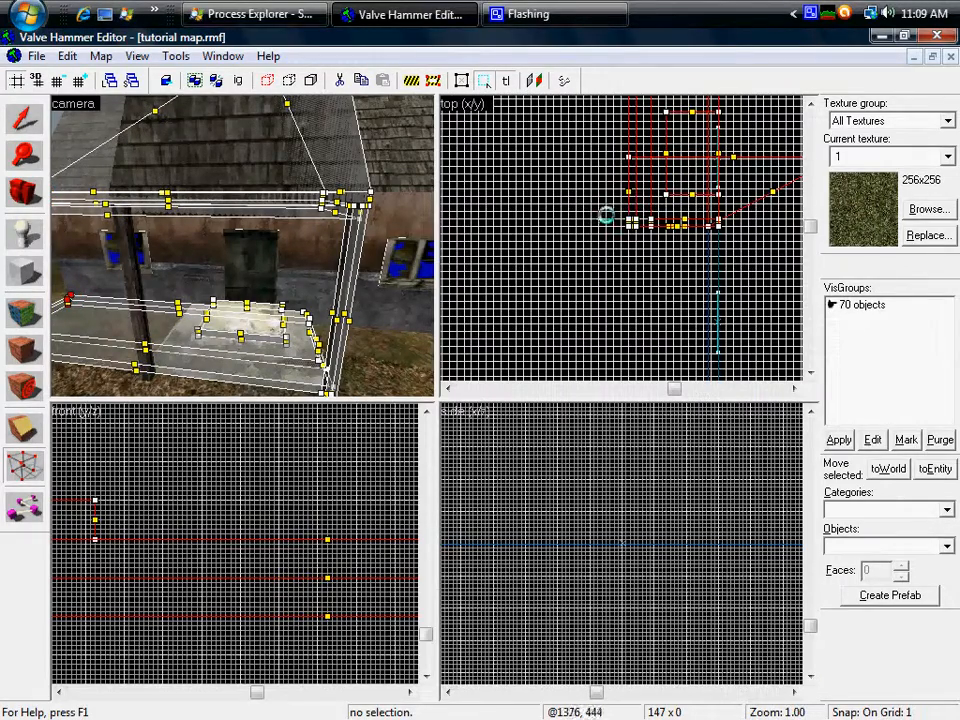
scroll(735, 260, down, 6)
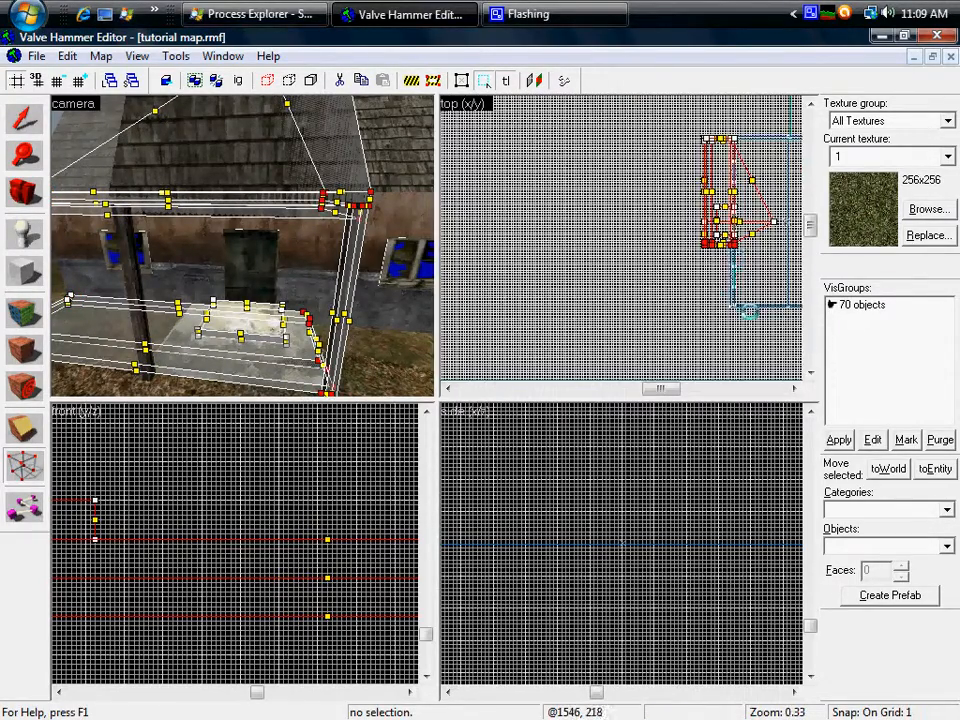
scroll(747, 289, up, 6)
key(Down)
key(Down)
key(Down)
key(Down)
key(Down)
key(Down)
key(Down)
key(Down)
key(Down)
key(Down)
key(Down)
key(Down)
key(Down)
key(Down)
key(Down)
key(Down)
key(Down)
key(Down)
key(Down)
key(Down)
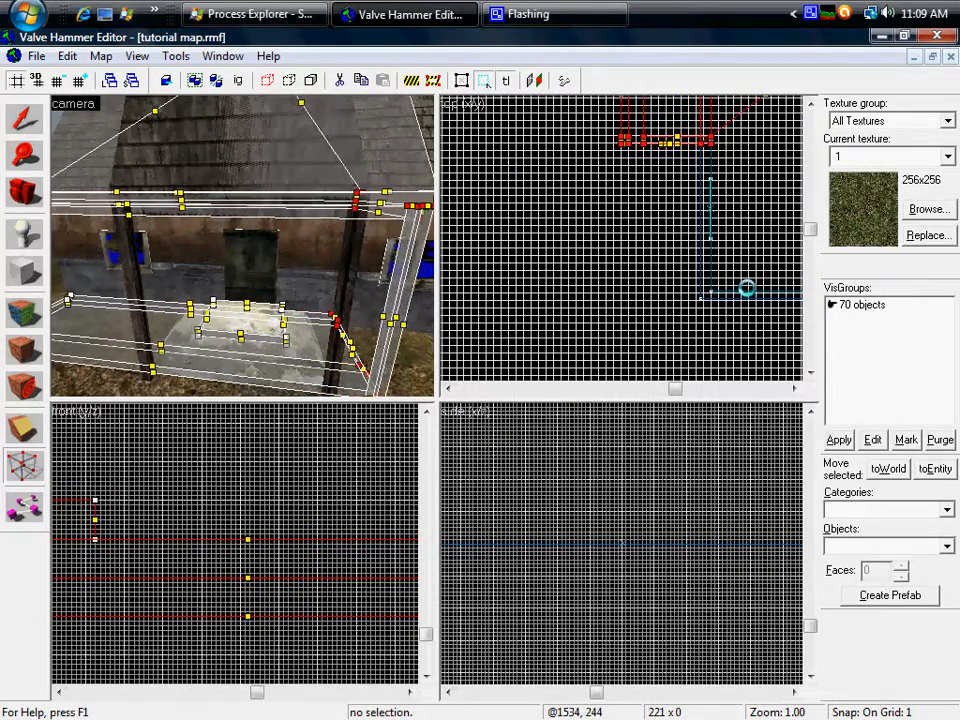
key(Down)
key(Down)
key(Down)
key(Down)
key(Down)
key(Down)
key(Down)
key(Down)
key(Down)
key(Down)
key(Down)
key(Down)
key(Down)
key(Down)
key(Down)
key(Down)
key(Down)
key(Down)
key(Down)
key(Down)
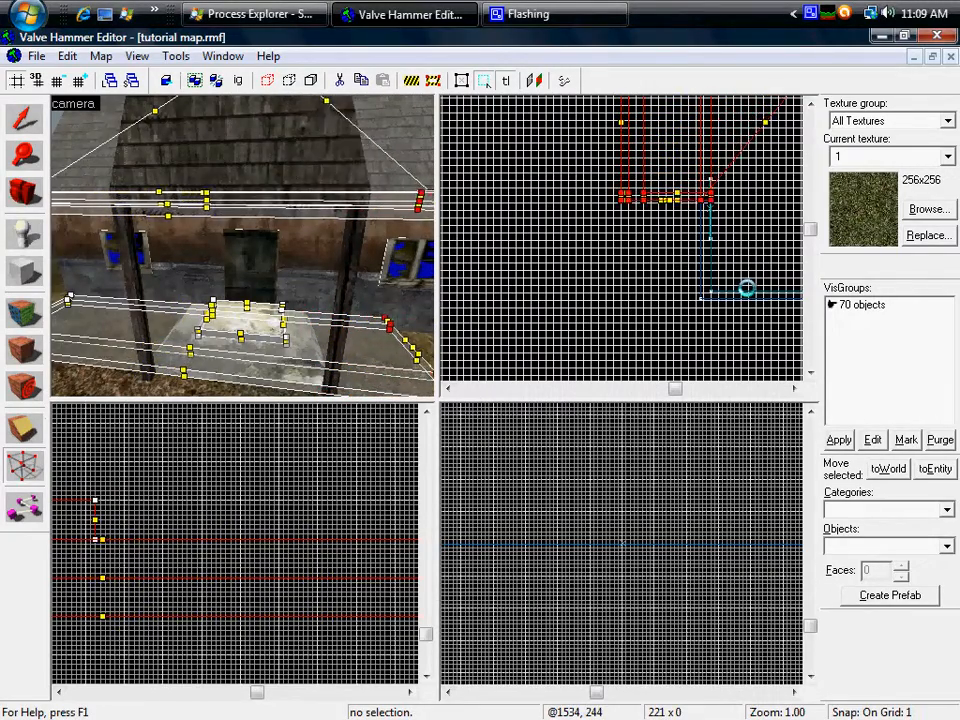
key(Down)
key(Down)
key(Down)
key(Down)
key(Down)
key(Down)
key(Down)
key(Down)
key(Down)
key(Down)
key(Down)
key(Down)
key(Down)
key(Down)
key(Down)
key(Down)
key(Down)
key(Down)
key(Down)
key(Down)
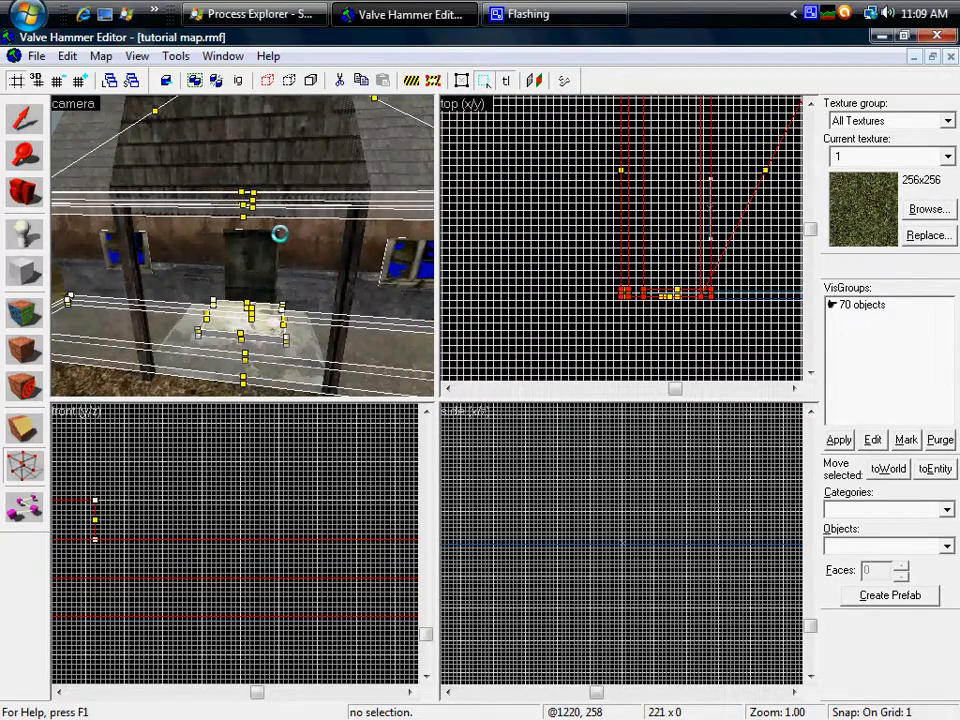
- Leave vertex editing and inspect the widened porch from the front and sides in the 3D view
key(w)
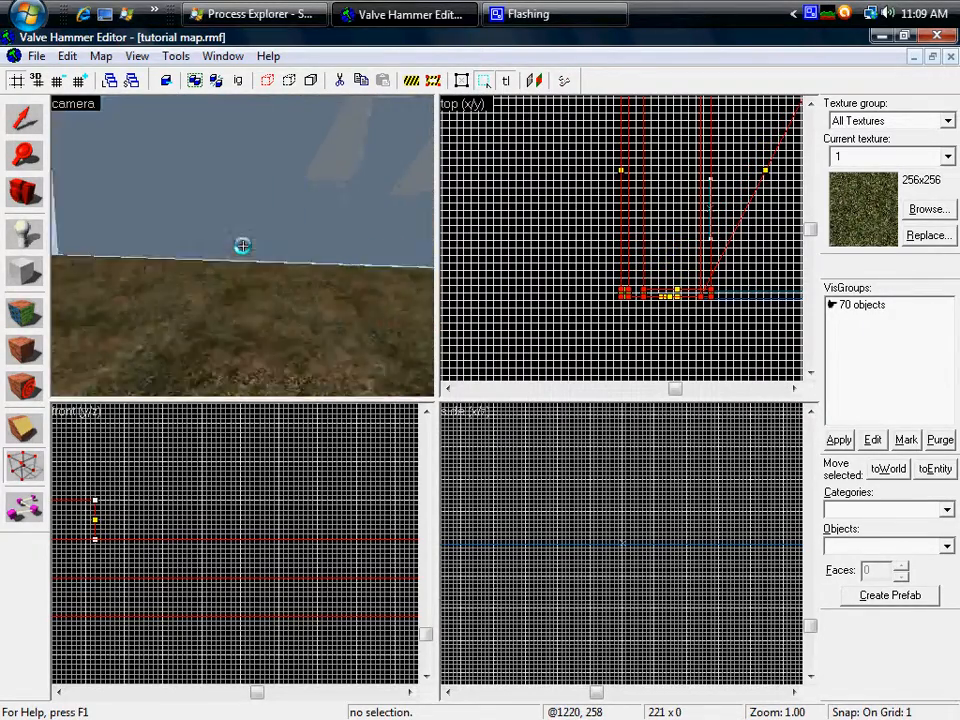
key(s)
key(w)
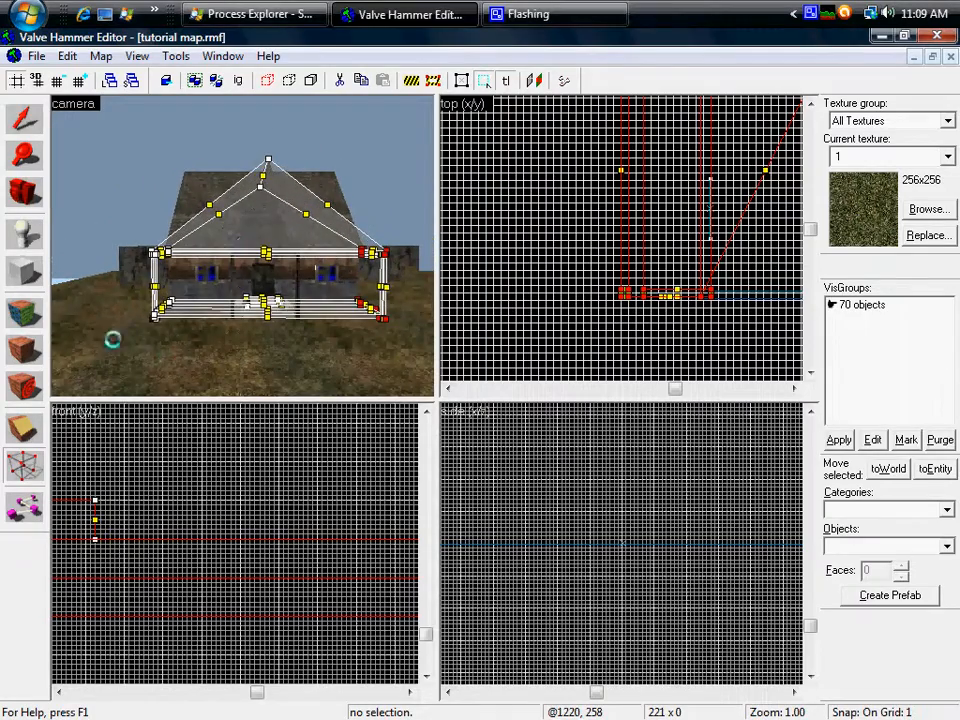
key(w)
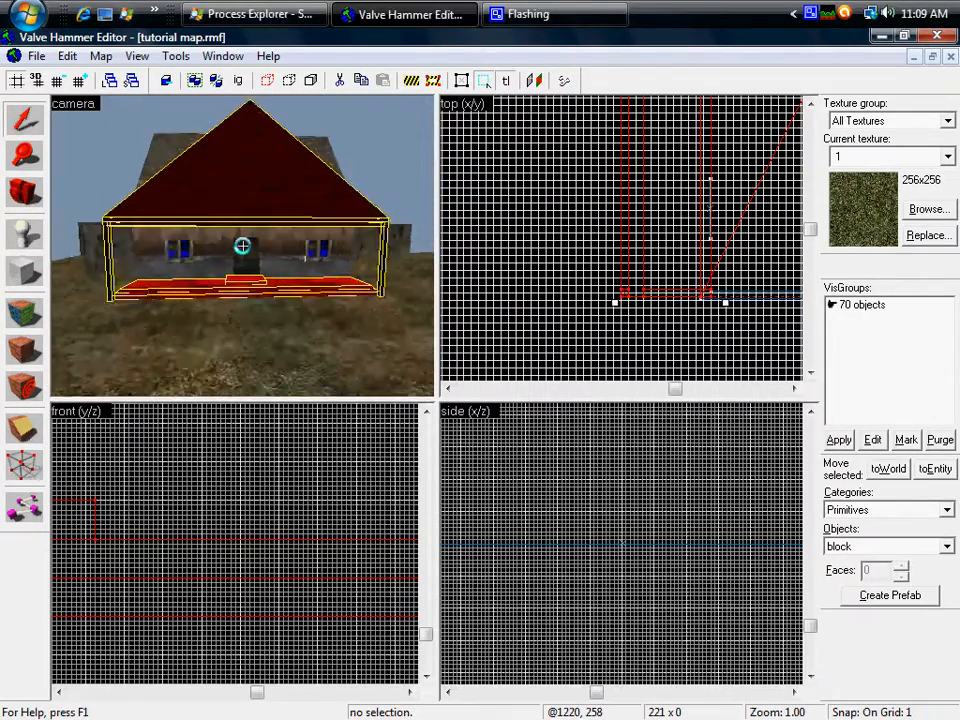
key(d)
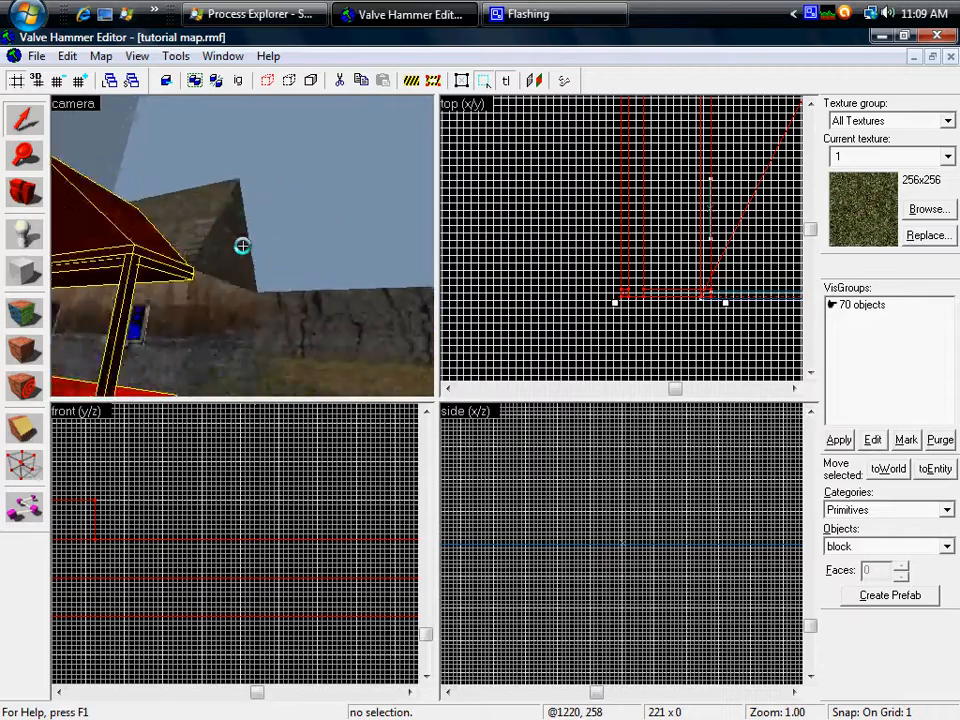
key(a)
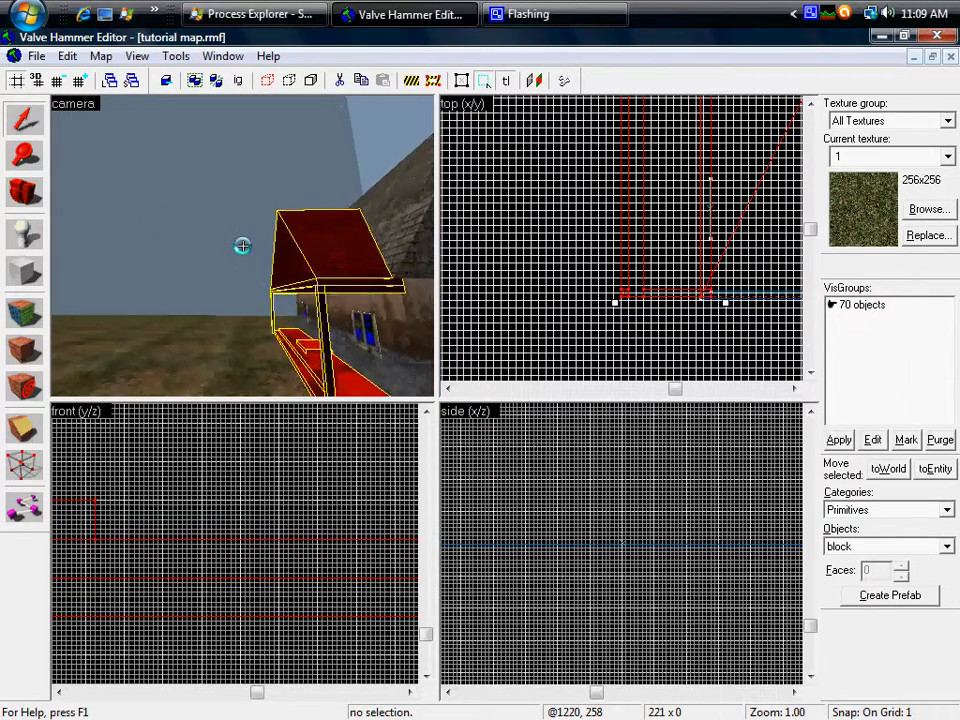
- Select the standalone grass-textured cube at the edge of the ground in the 3D view
key(a)
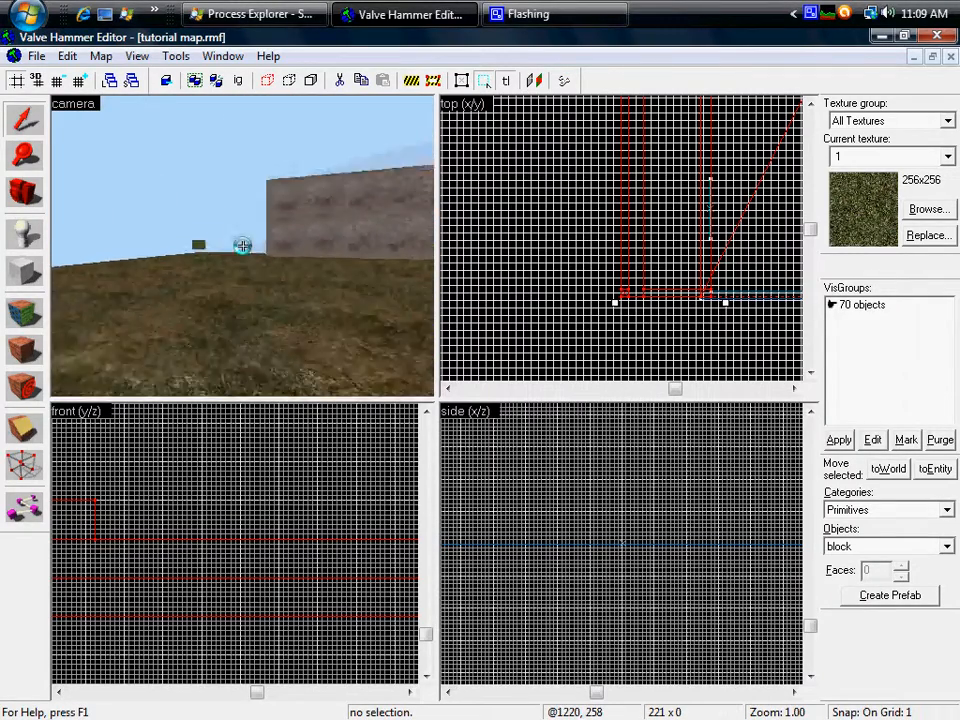
key(w)
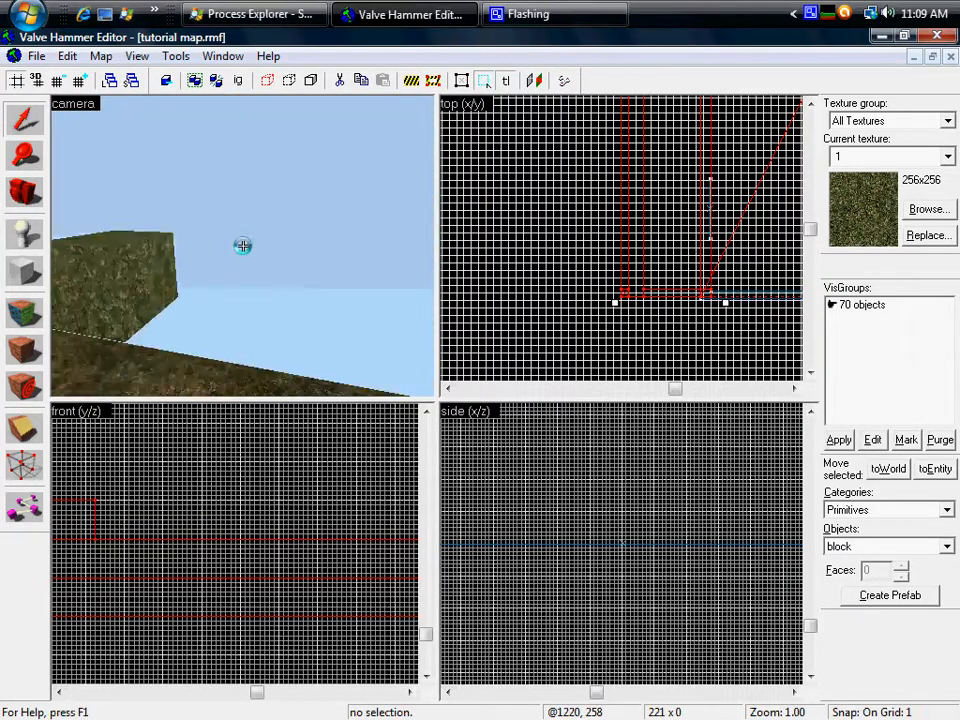
click(242, 245)
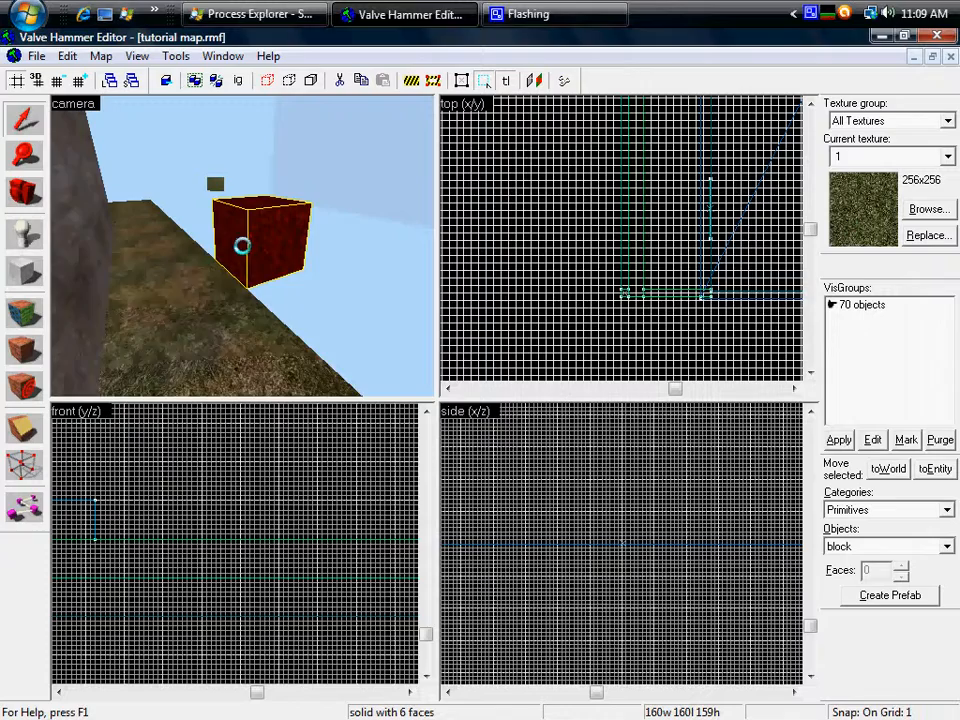
key(w)
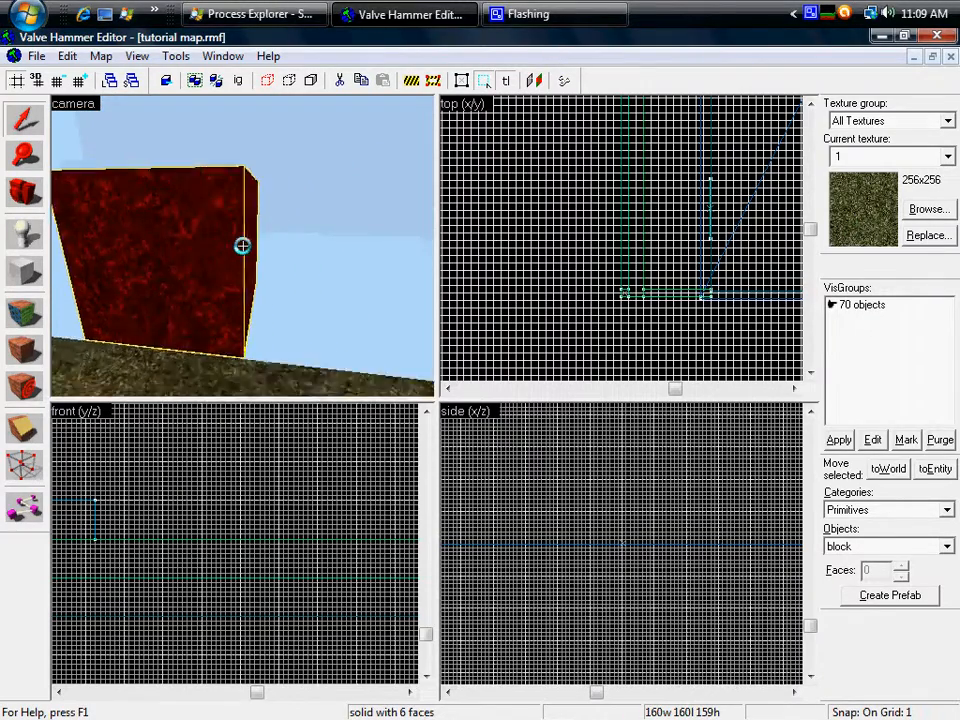
key(s)
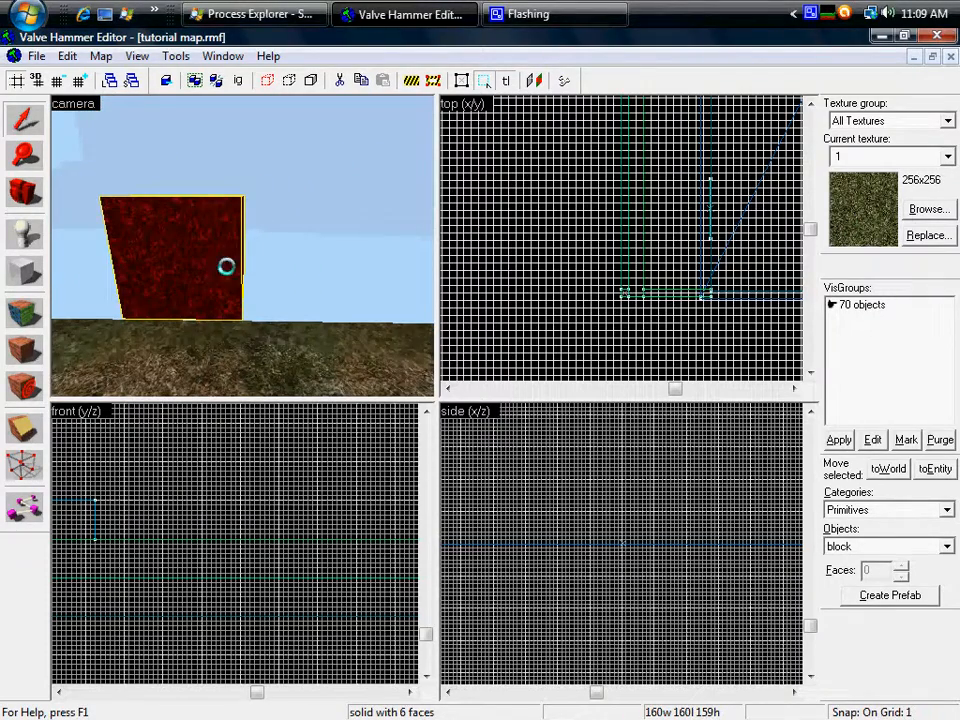
click(811, 14)
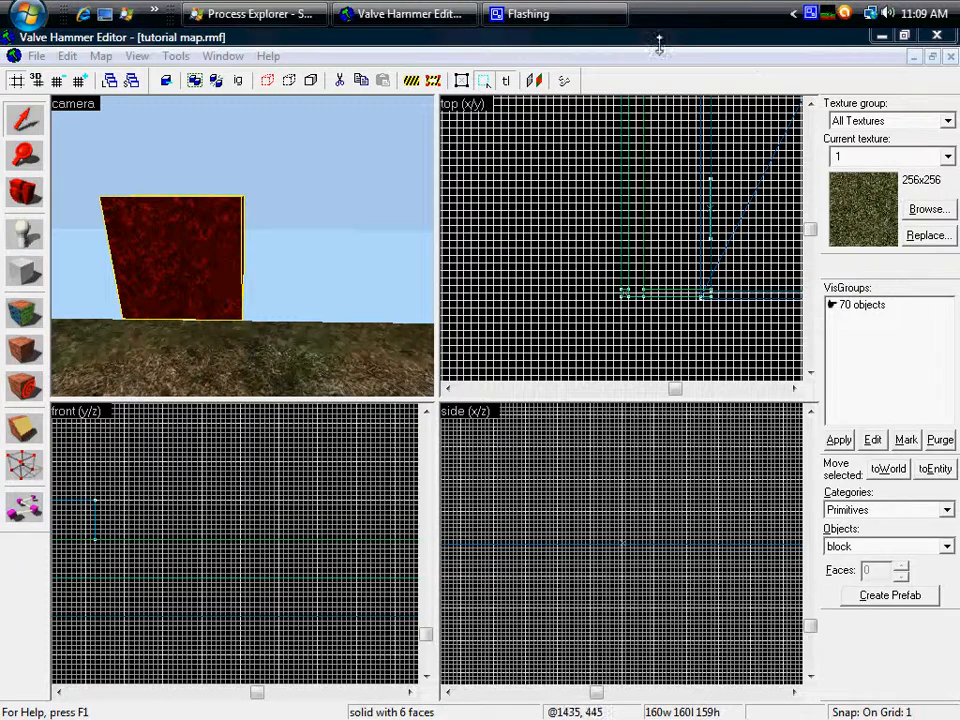
click(811, 14)
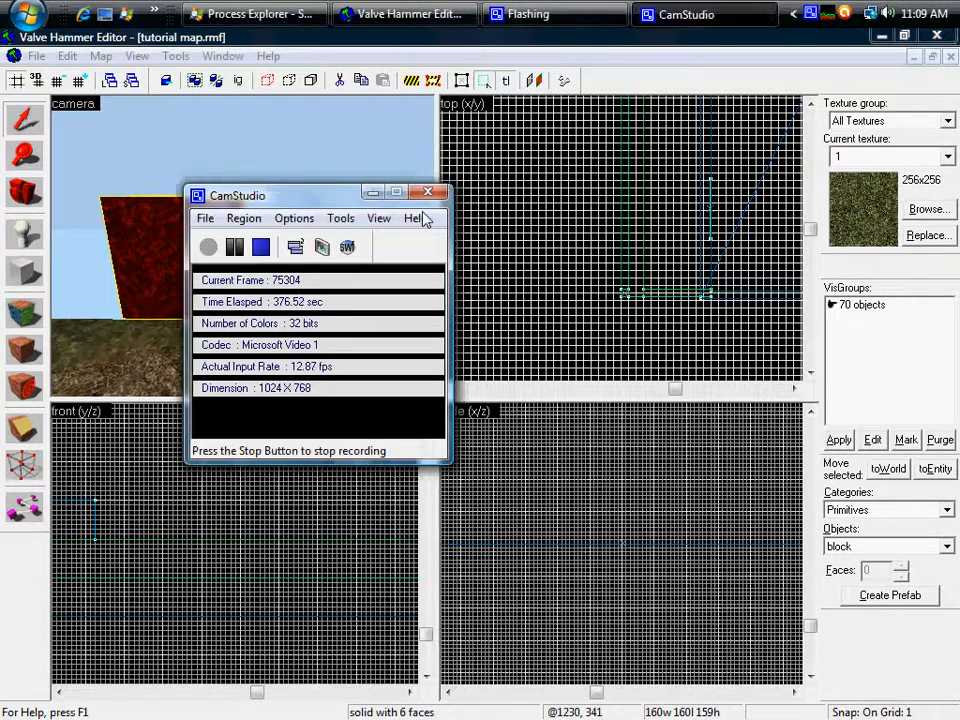